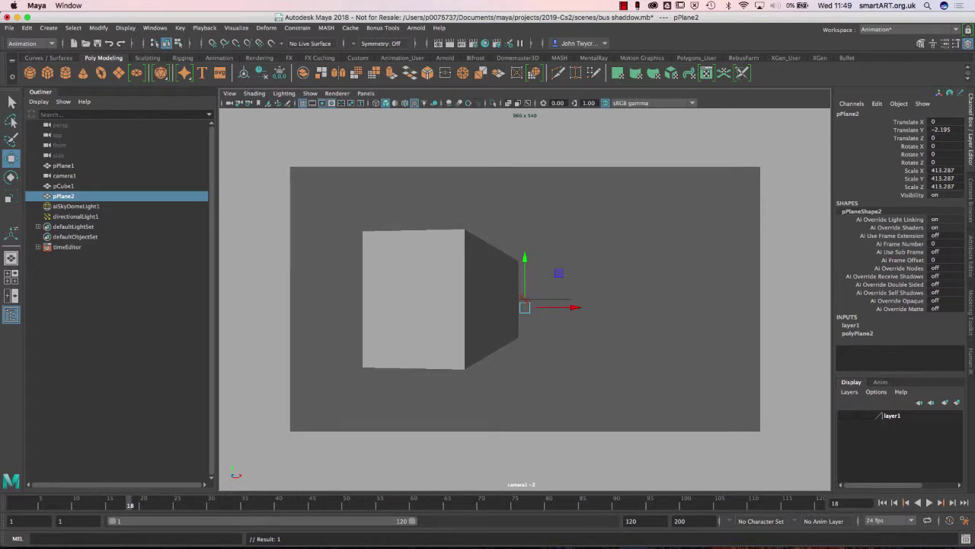
# Scrub the animation back to frame 2 and set the playblast display size to From Render Settings.
pyautogui.click(706, 504)
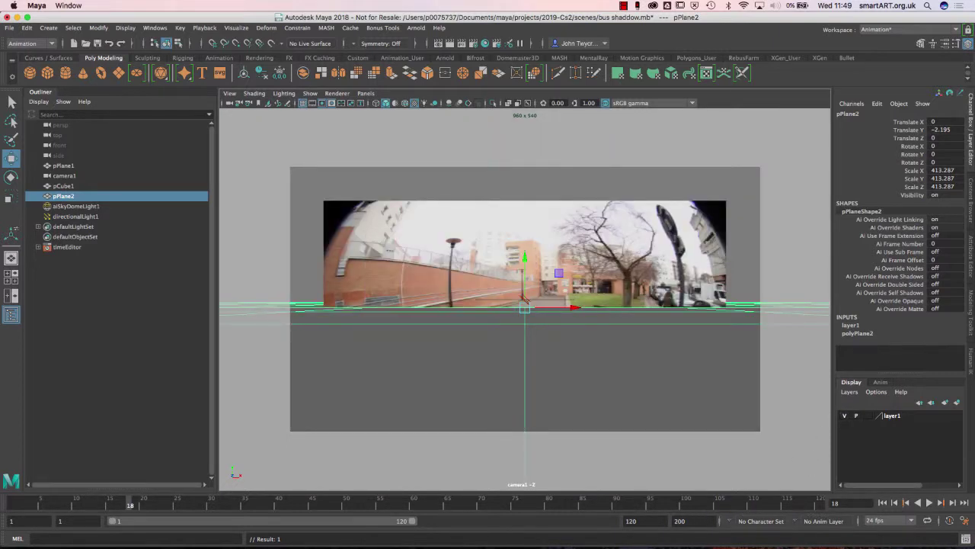
pyautogui.moveTo(706, 504); pyautogui.dragTo(23, 467)
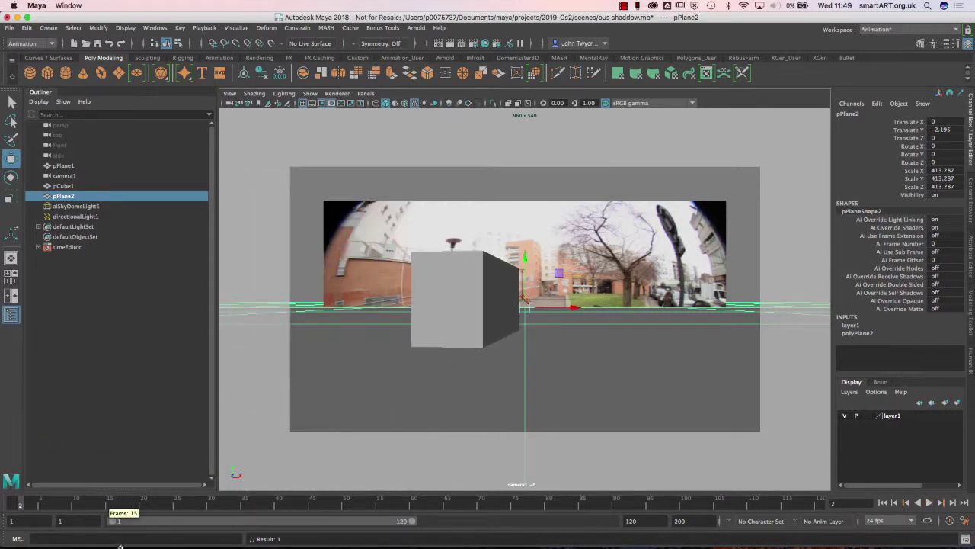
pyautogui.rightClick(110, 504)
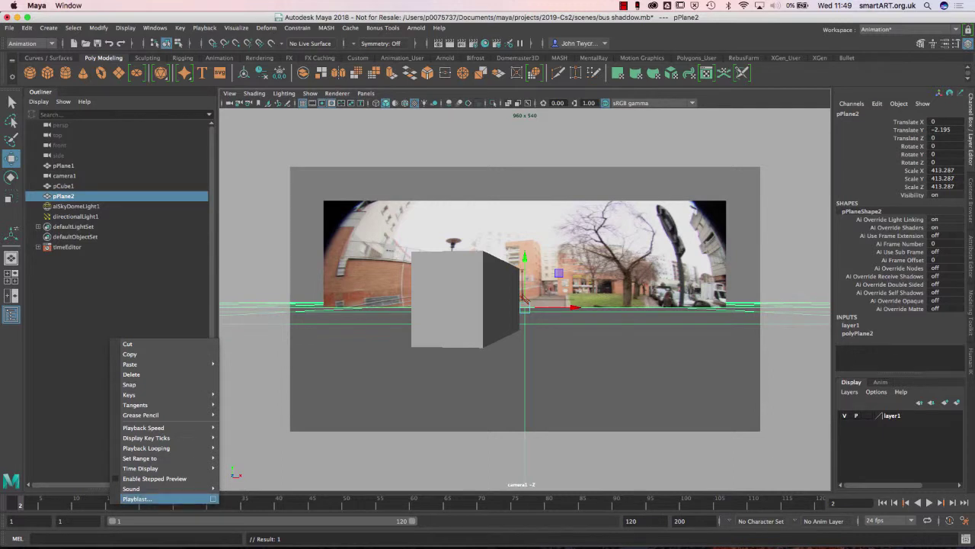
pyautogui.click(213, 499)
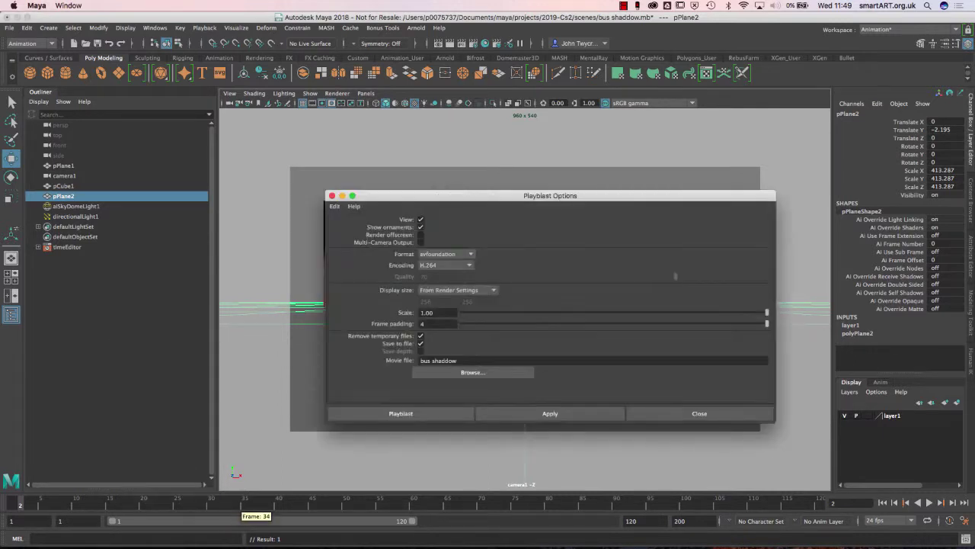
pyautogui.moveTo(476, 196); pyautogui.dragTo(403, 139)
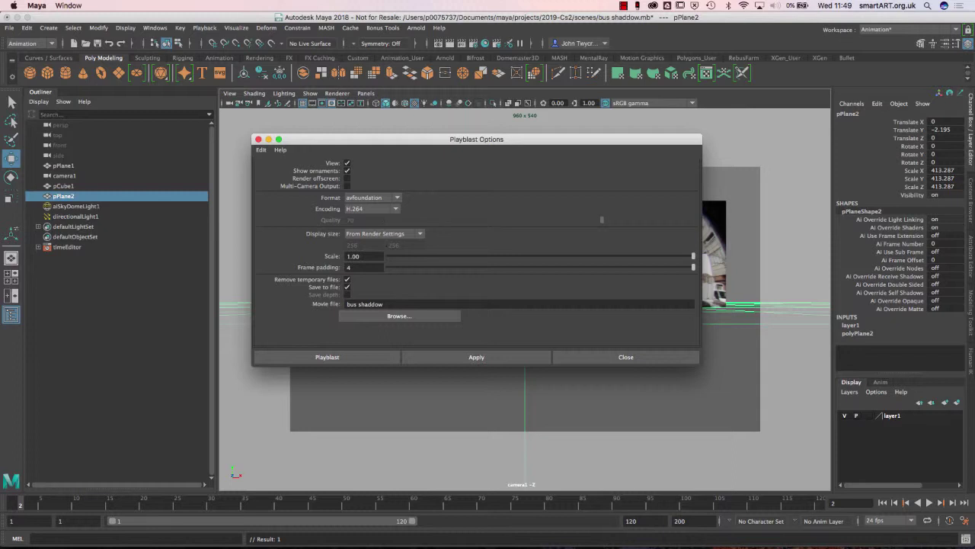
pyautogui.click(384, 234)
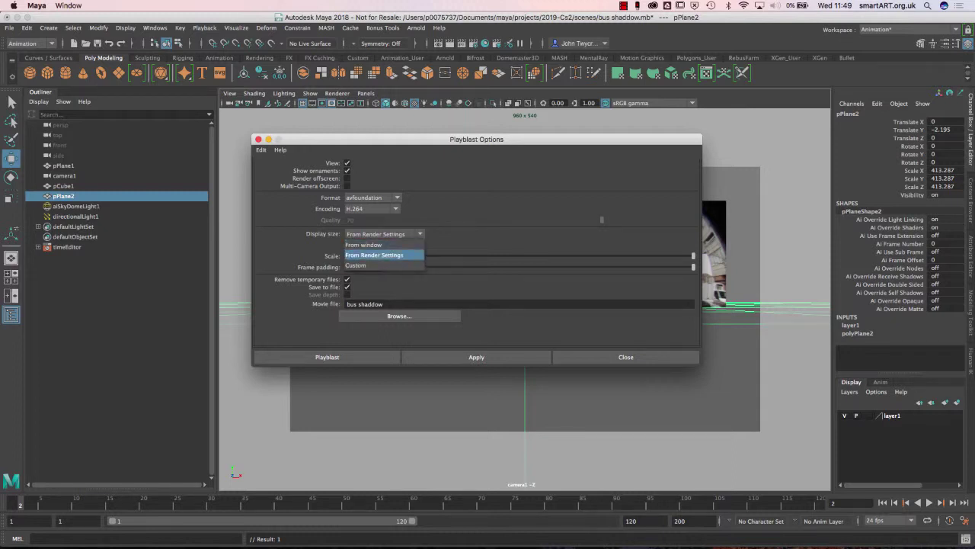
pyautogui.click(374, 254)
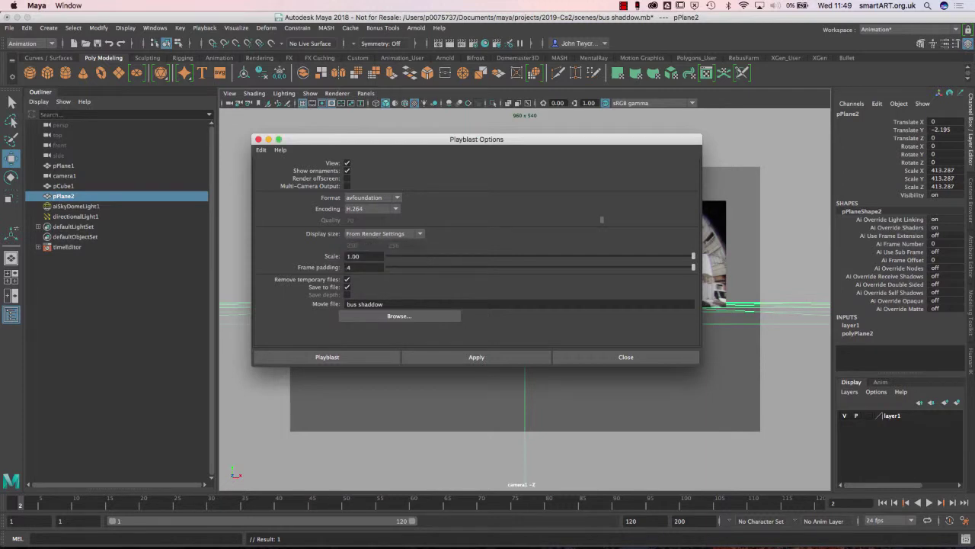
# Name the playblast movie file "bus" and create the playblast with H.264 encoding.
pyautogui.click(400, 316)
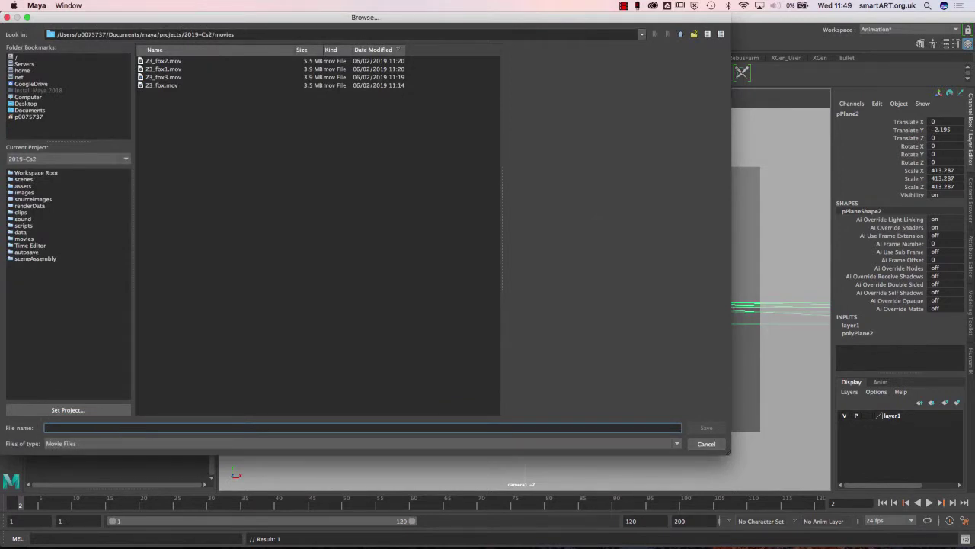
pyautogui.click(706, 443)
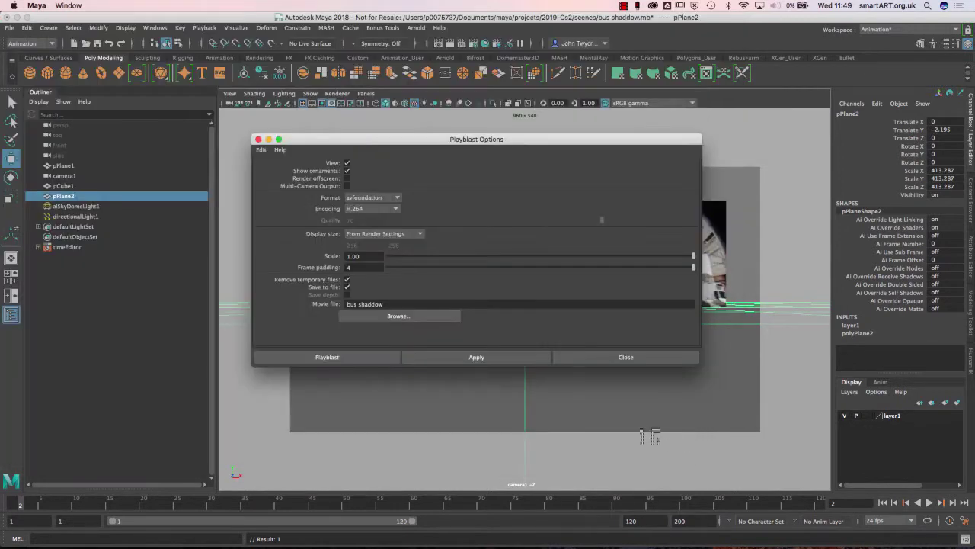
pyautogui.moveTo(386, 304); pyautogui.dragTo(346, 304)
pyautogui.write('bus')
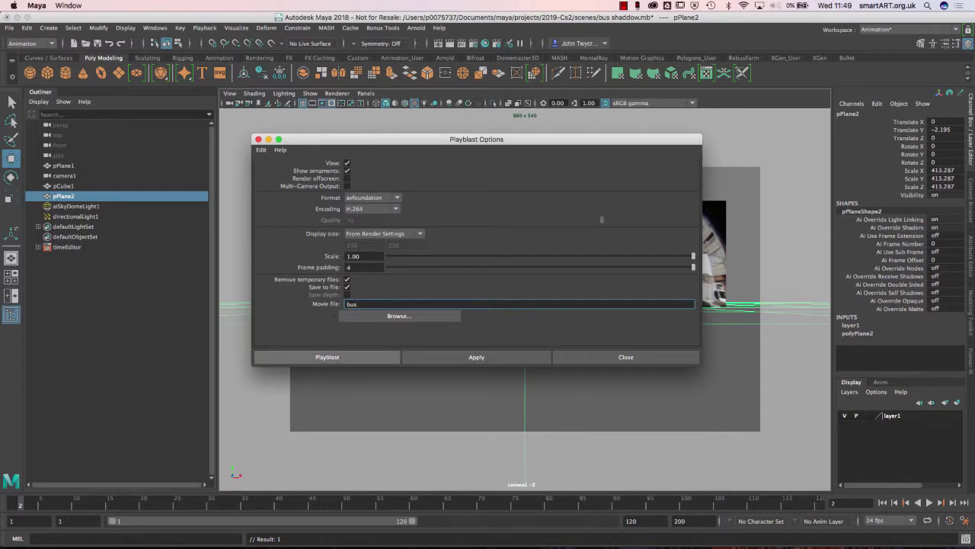
pyautogui.click(327, 356)
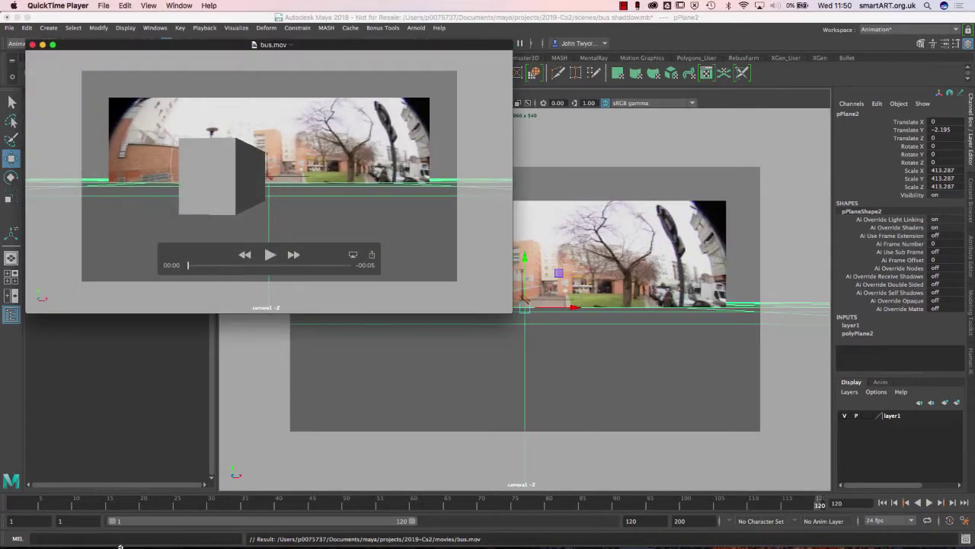
# Play the finished playblast movie through in QuickTime Player and close it.
pyautogui.press('space')
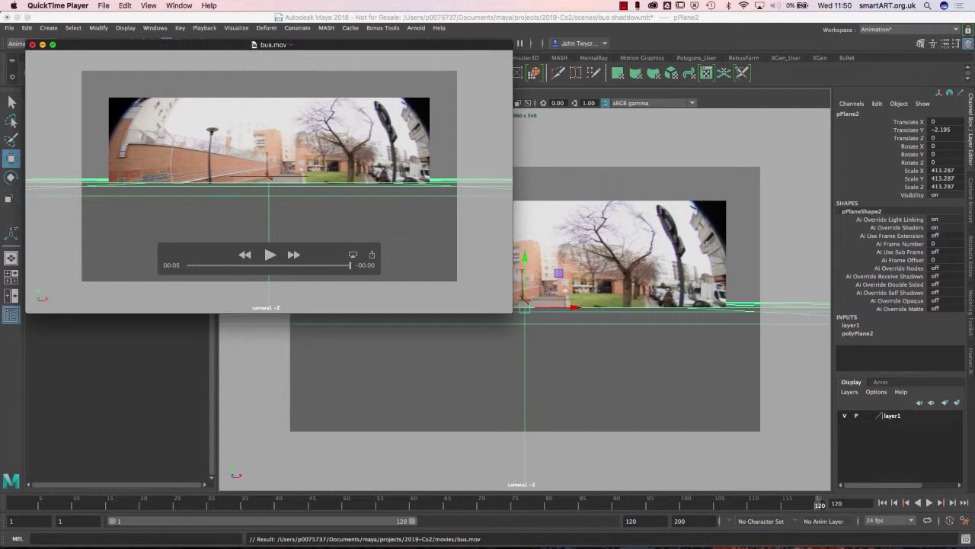
pyautogui.click(32, 44)
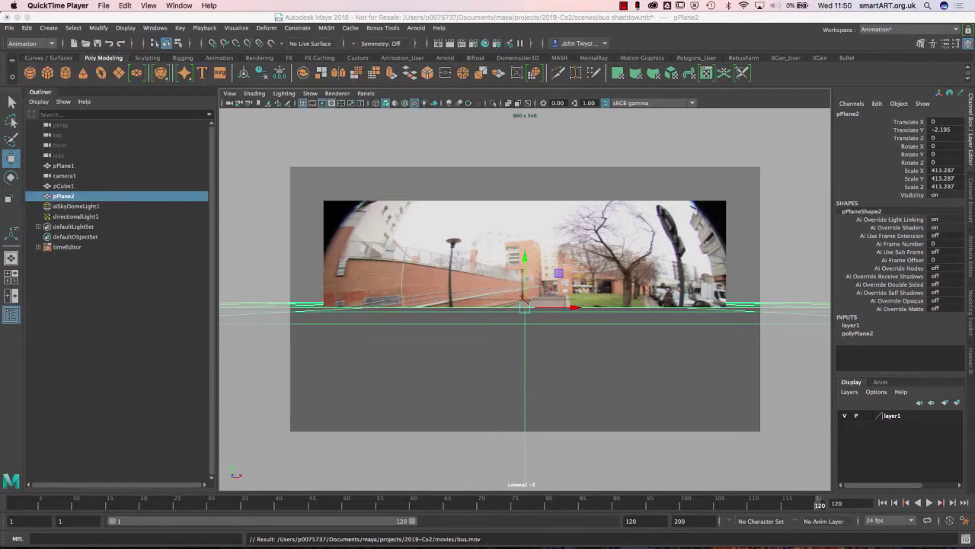
# Render frame 21 with Arnold and dock an enlarged Render View above the camera viewport.
pyautogui.moveTo(240, 504); pyautogui.dragTo(150, 506)
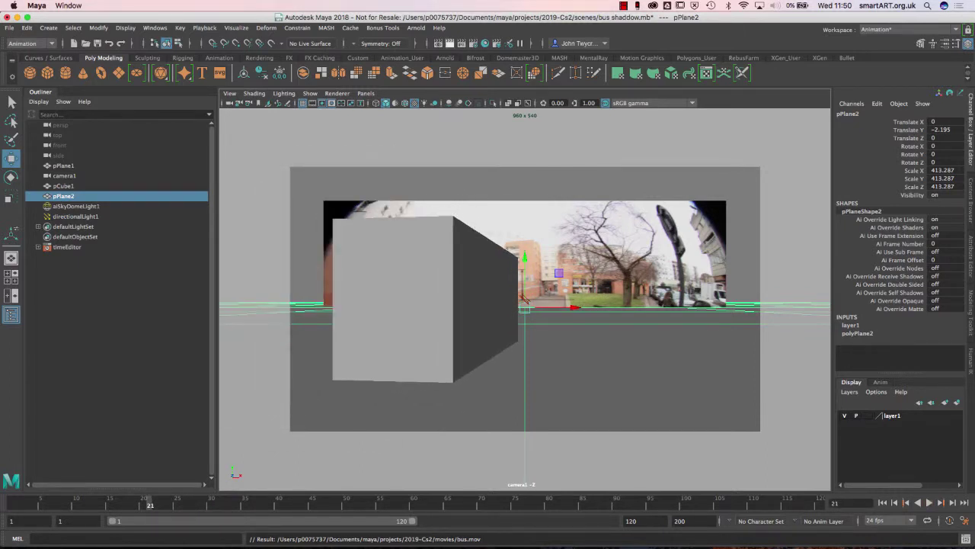
pyautogui.click(450, 43)
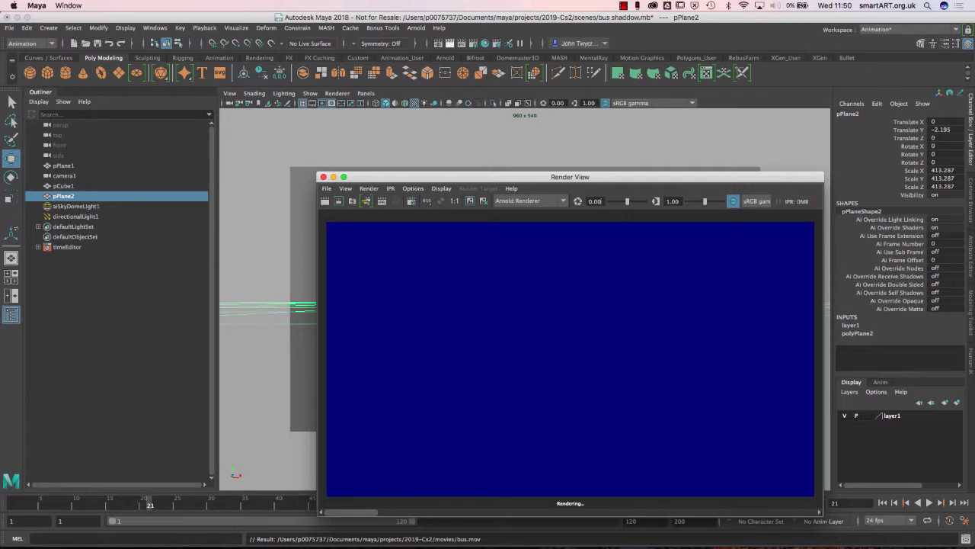
pyautogui.moveTo(478, 177); pyautogui.dragTo(457, 119)
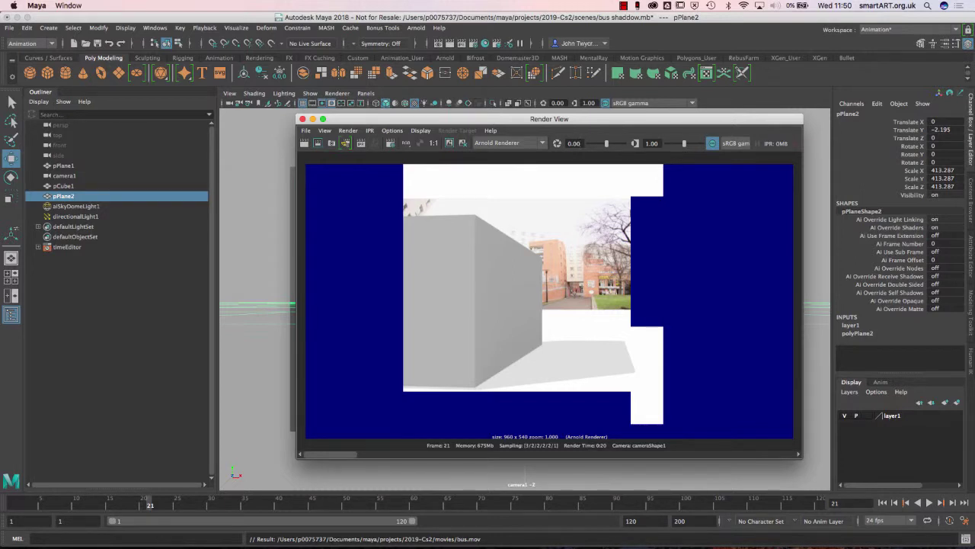
pyautogui.moveTo(550, 118); pyautogui.dragTo(305, 71)
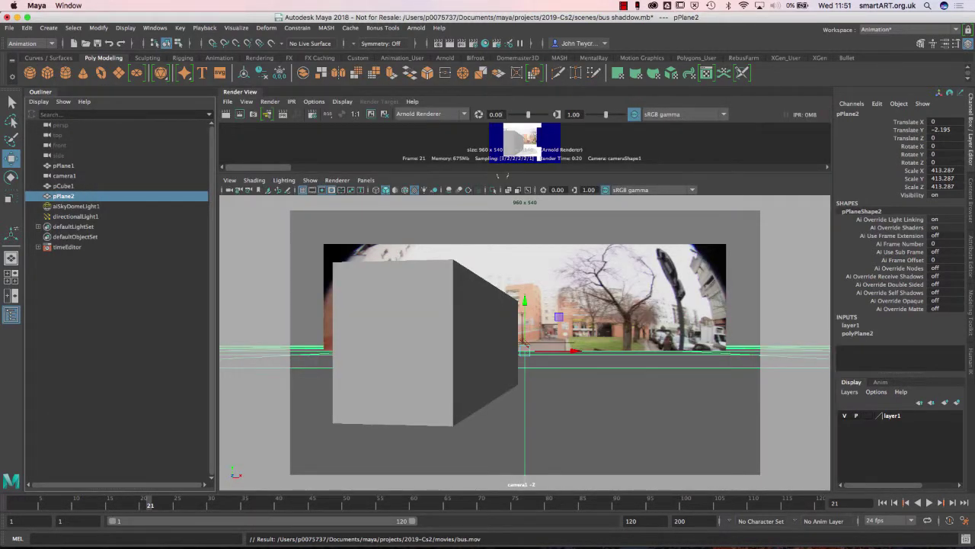
pyautogui.moveTo(501, 174); pyautogui.dragTo(502, 308)
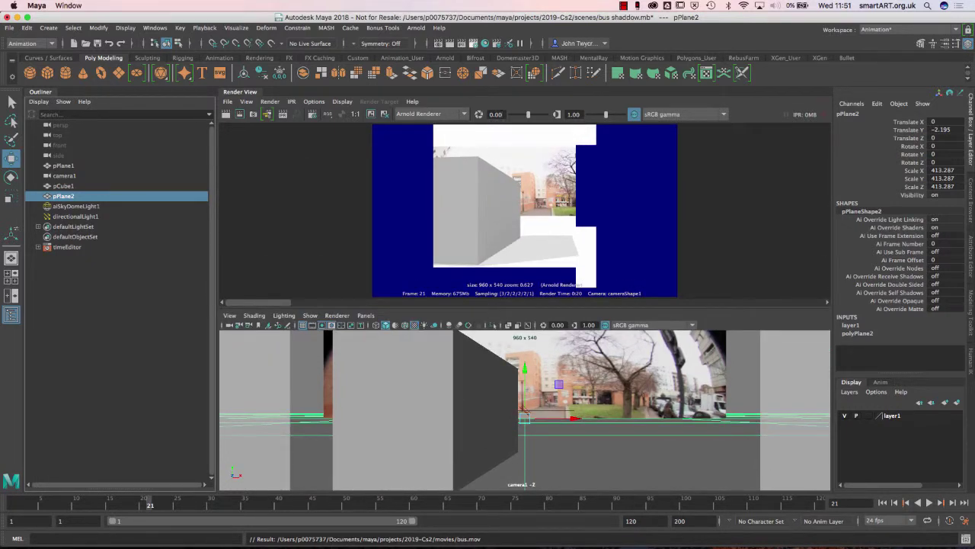
# Set the render output to png images with the frame/animation naming name_#.ext.
pyautogui.click(473, 43)
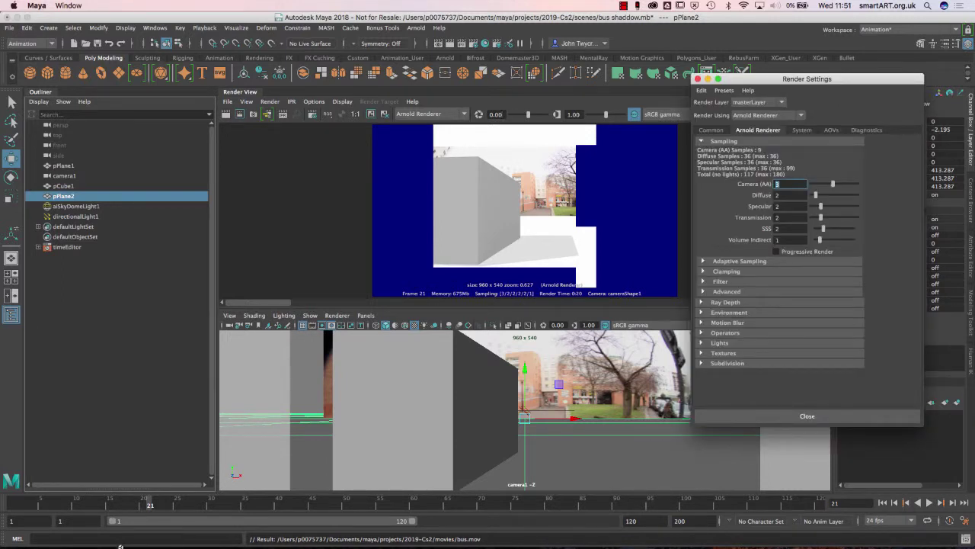
pyautogui.click(710, 130)
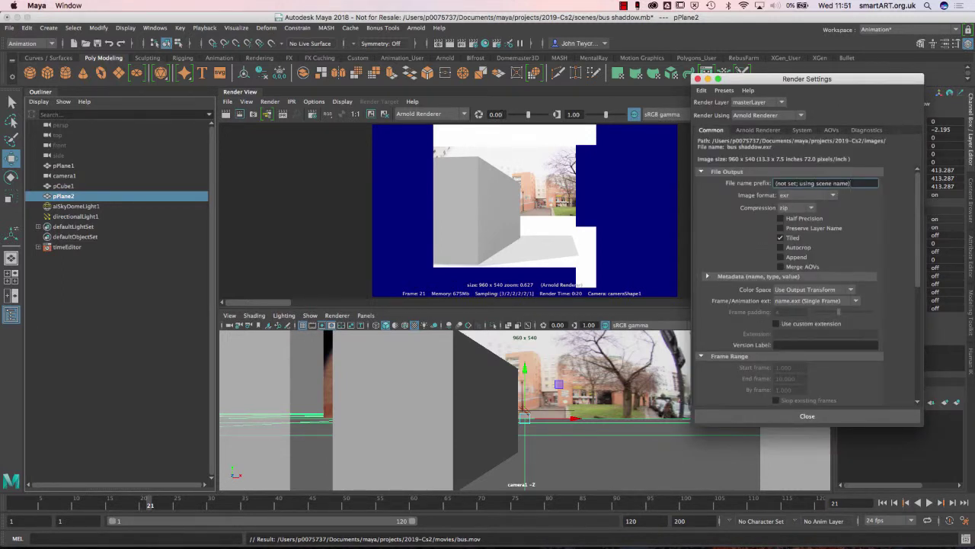
pyautogui.click(808, 195)
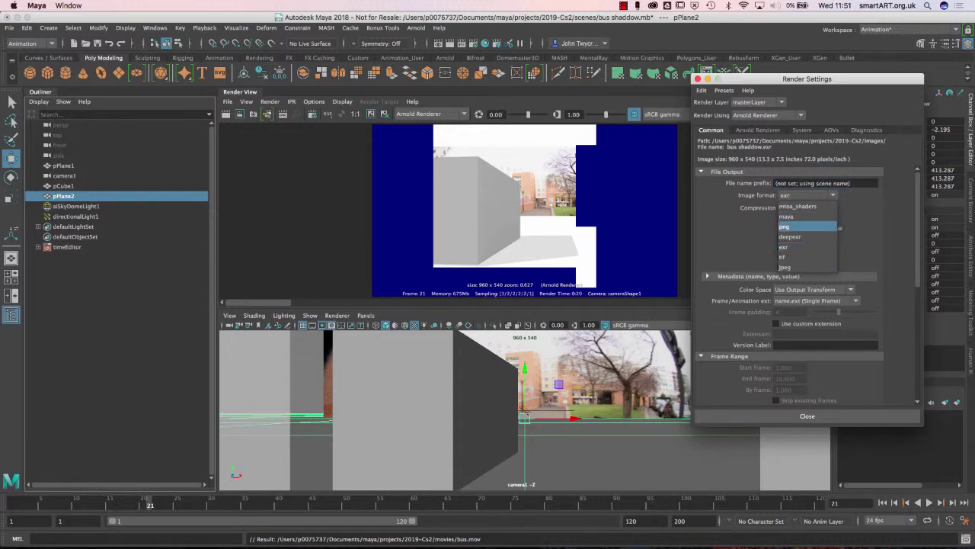
pyautogui.click(807, 227)
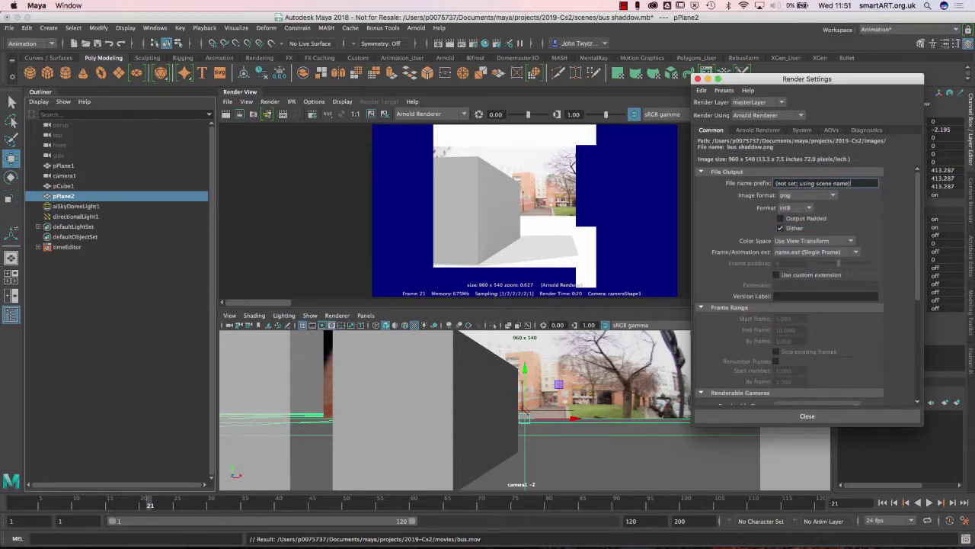
pyautogui.click(813, 251)
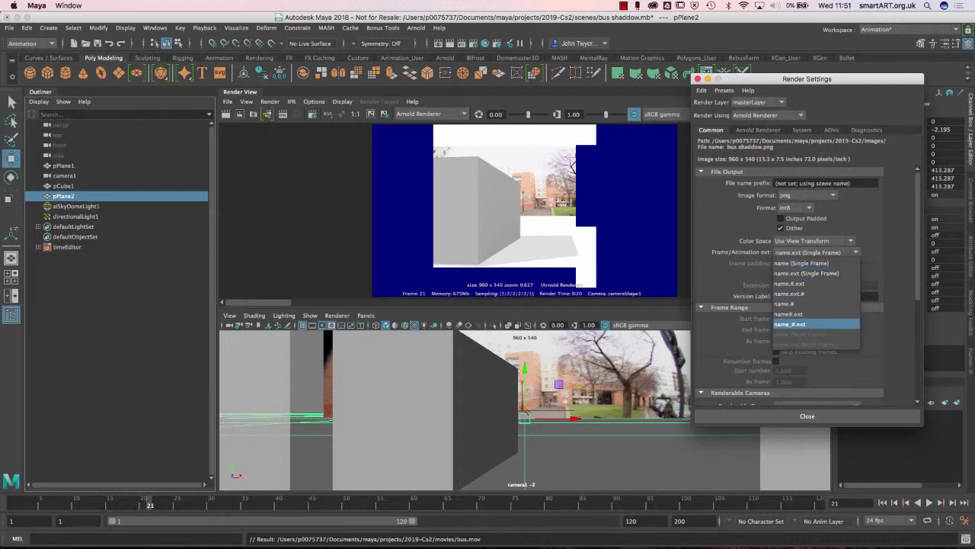
pyautogui.click(789, 324)
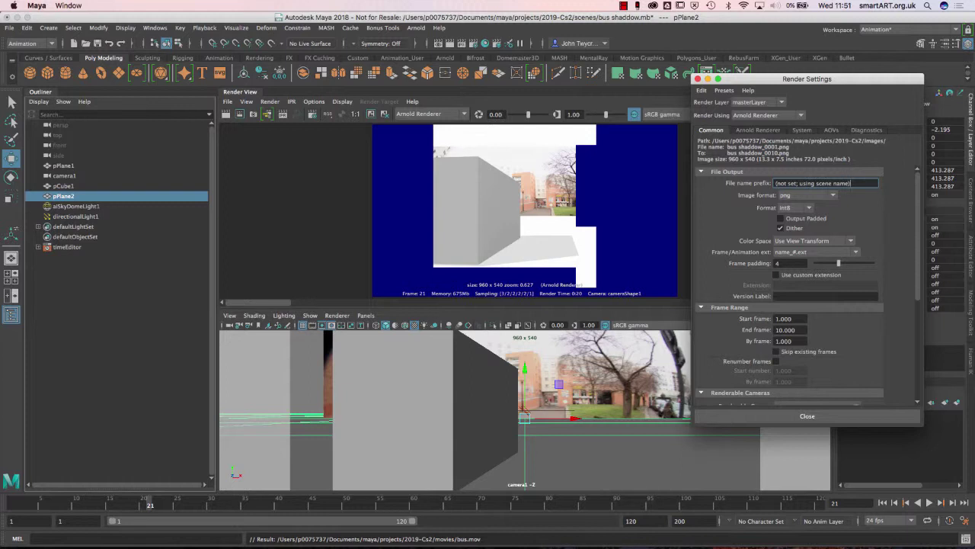
# Set the render end frame to 48 and choose camera1 as the renderable camera.
pyautogui.moveTo(796, 330); pyautogui.dragTo(774, 329)
pyautogui.write('48')
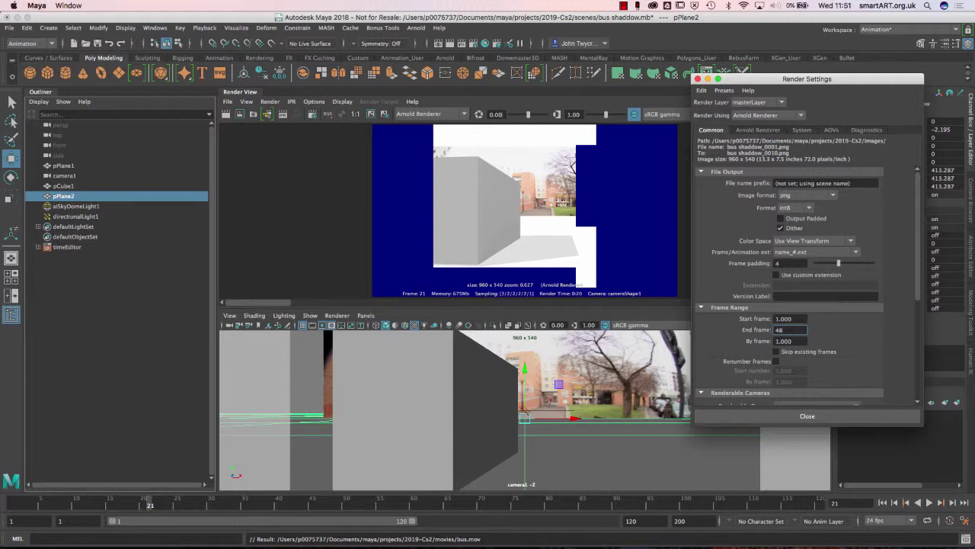
pyautogui.scroll(-2, 808, 285)
pyautogui.scroll(-3, 807, 285)
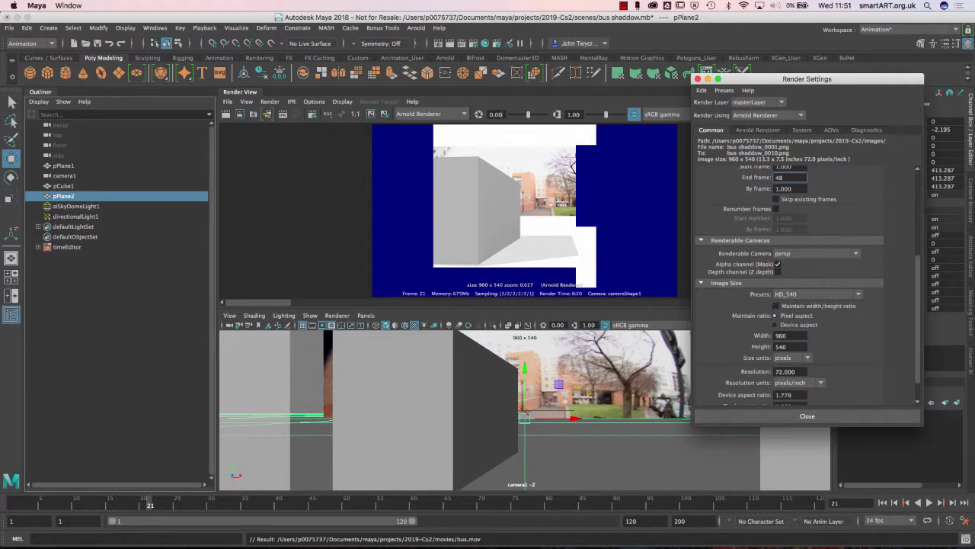
pyautogui.click(816, 253)
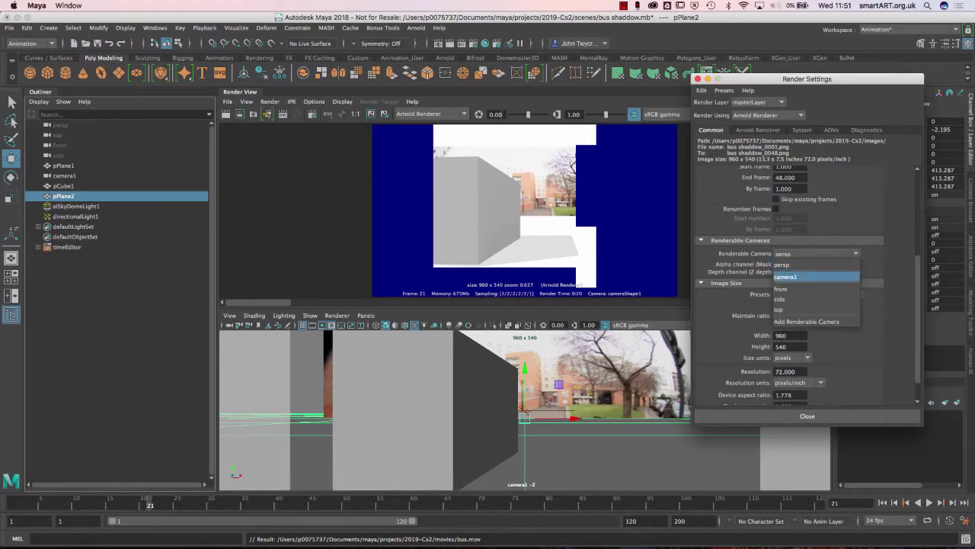
pyautogui.click(784, 277)
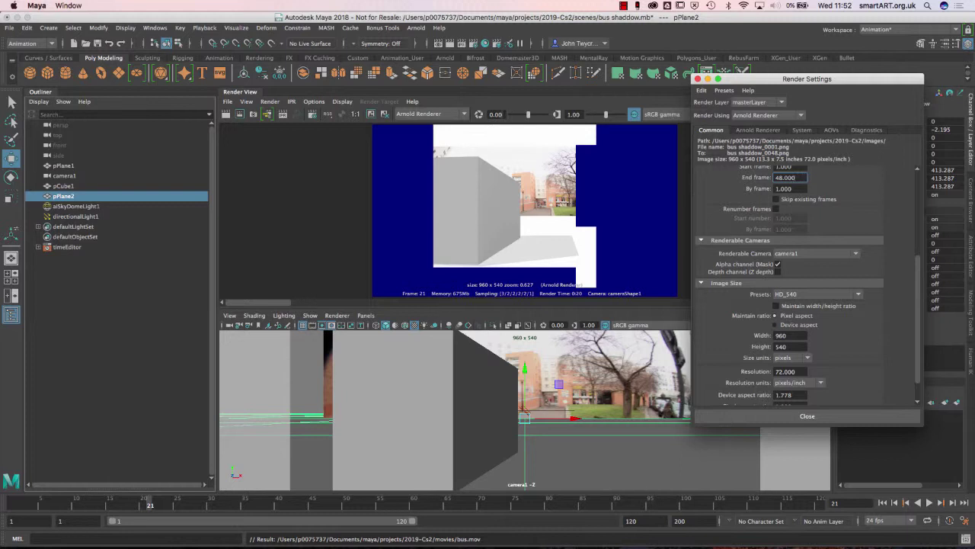
pyautogui.scroll(-2, 808, 284)
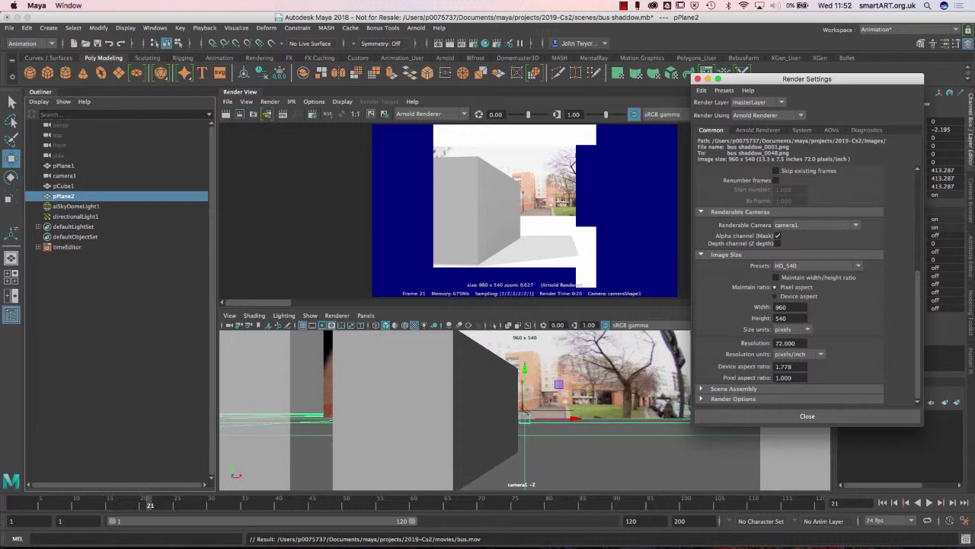
# Set the Volume Indirect samples to 2 in the Arnold render settings.
pyautogui.click(757, 129)
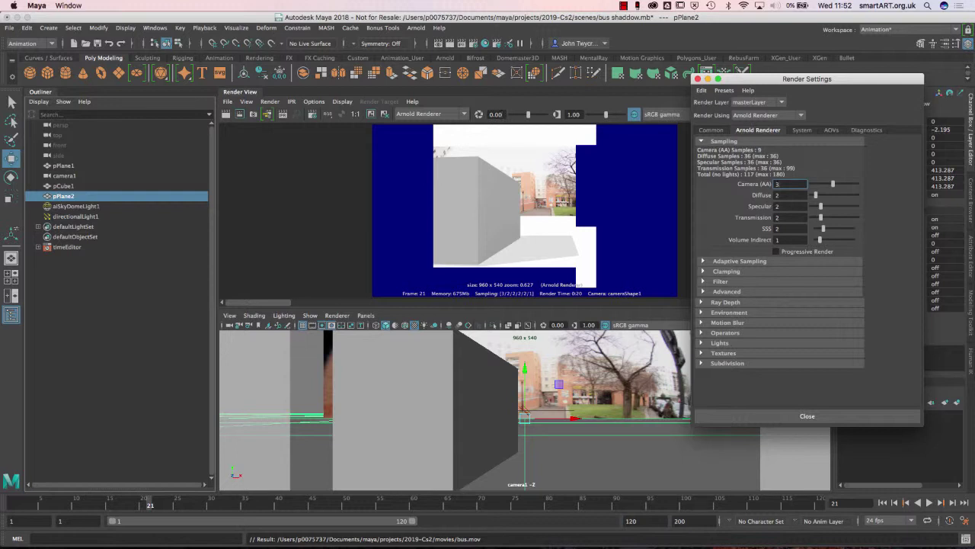
pyautogui.doubleClick(777, 239)
# Try enabling Arnold's adaptive sampling and switch it off again.
pyautogui.click(738, 261)
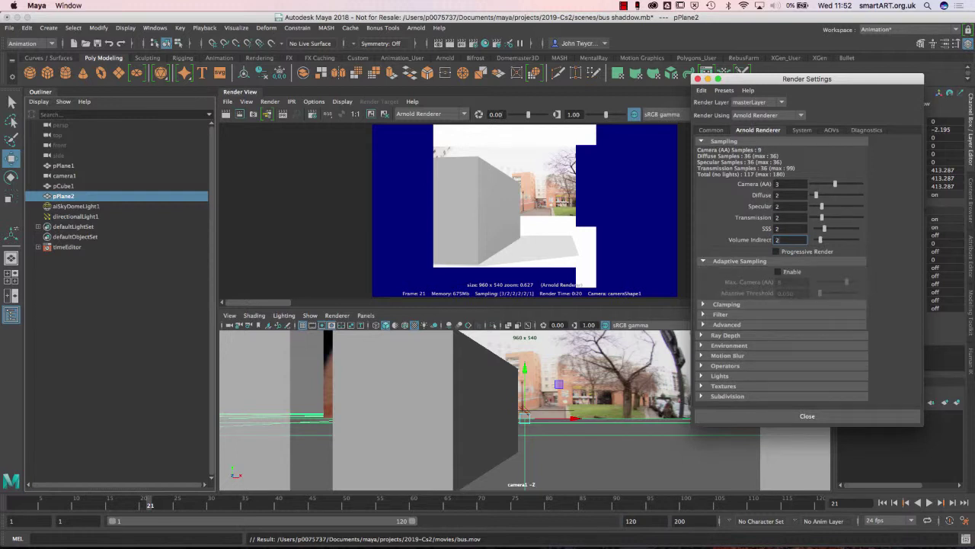
pyautogui.click(778, 271)
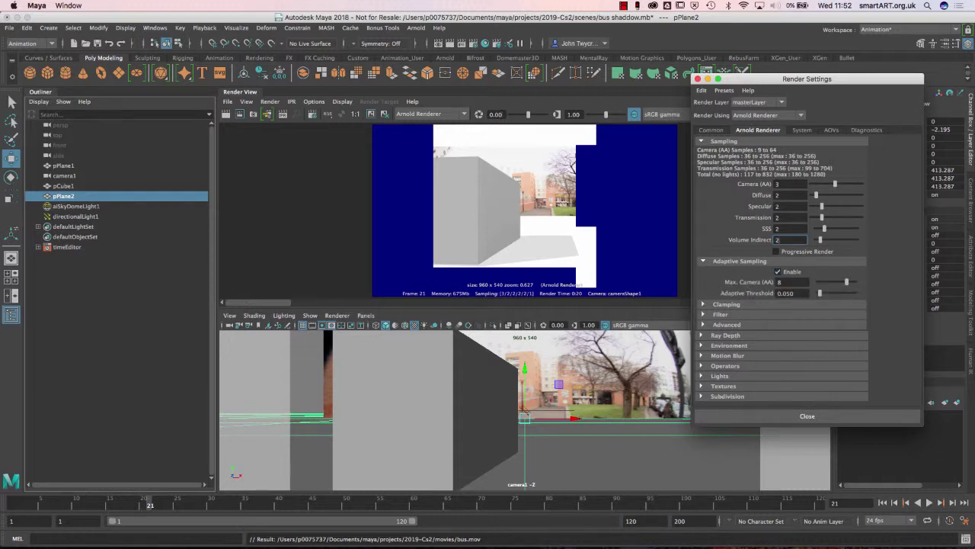
pyautogui.click(778, 271)
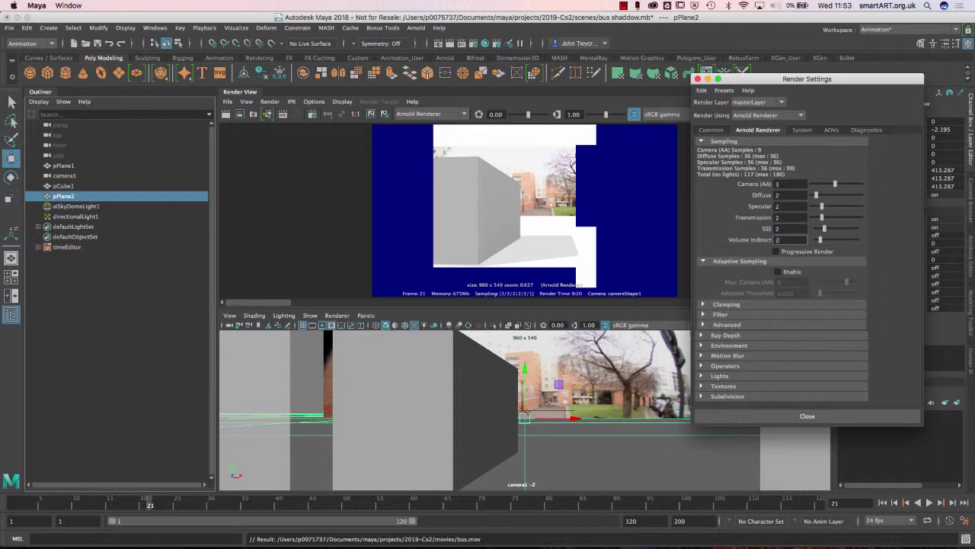
# Save the scene and close the render settings.
pyautogui.click(98, 43)
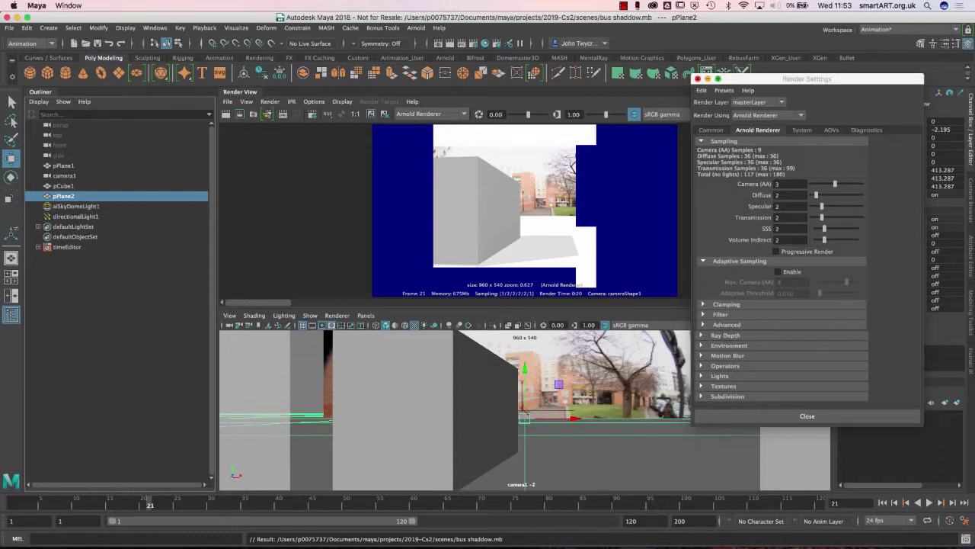
pyautogui.click(698, 78)
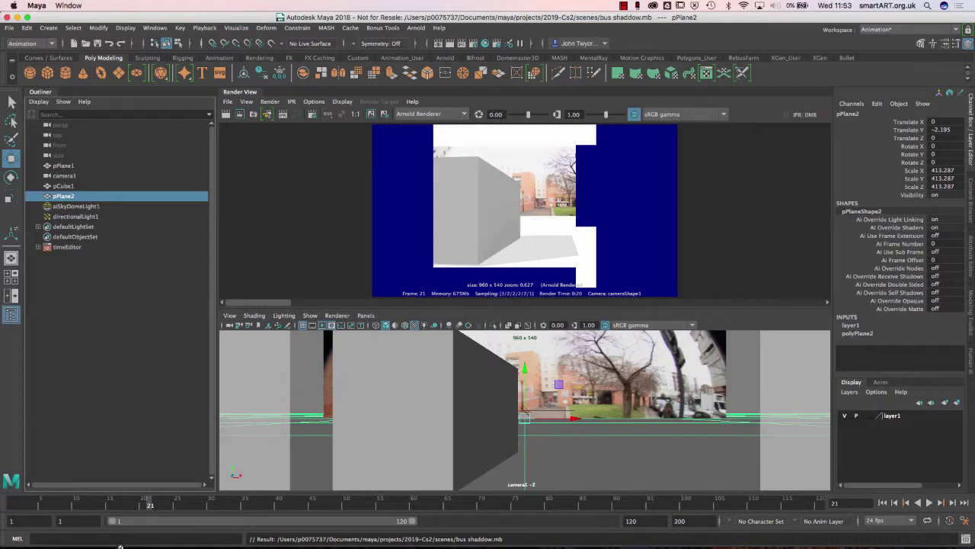
# Switch to the Rendering menu set and detach the Render menu as a floating window.
pyautogui.click(31, 43)
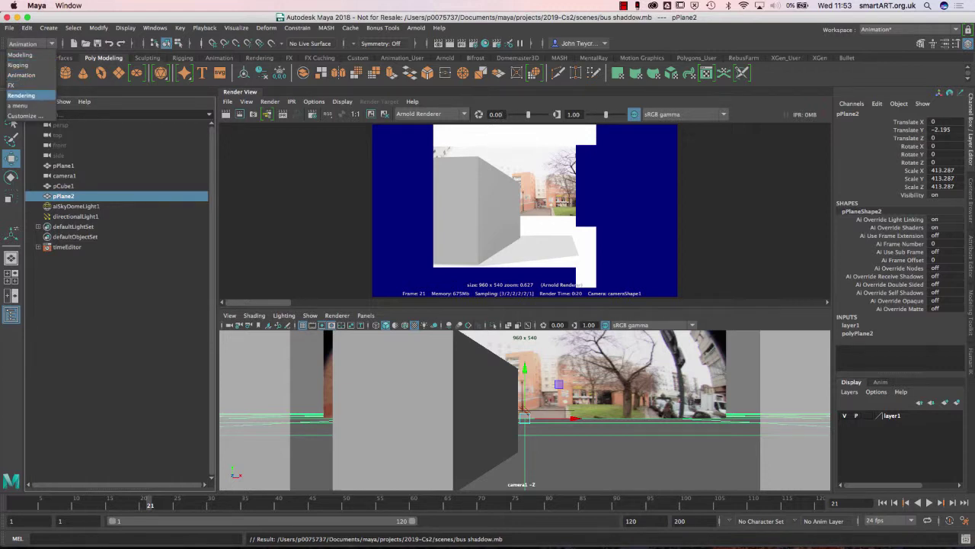
pyautogui.click(23, 95)
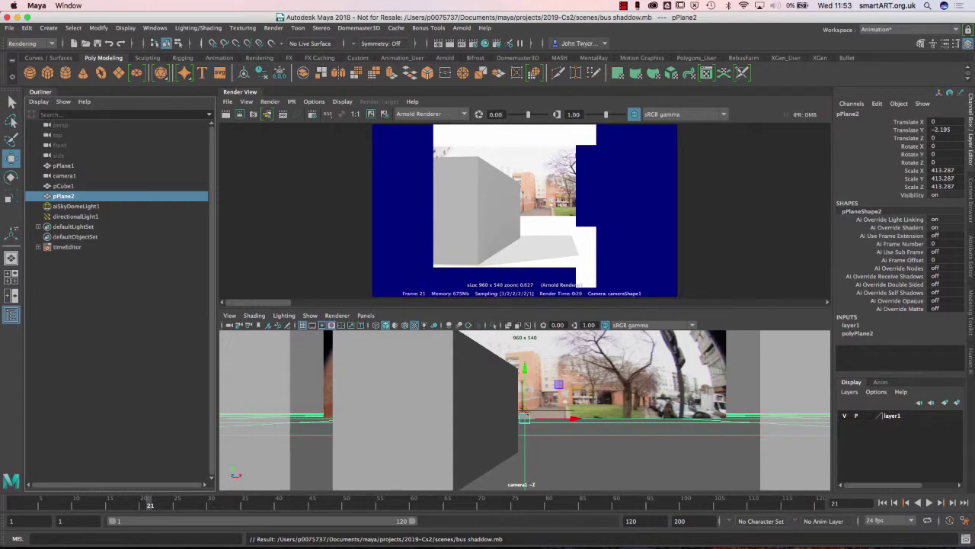
pyautogui.click(273, 27)
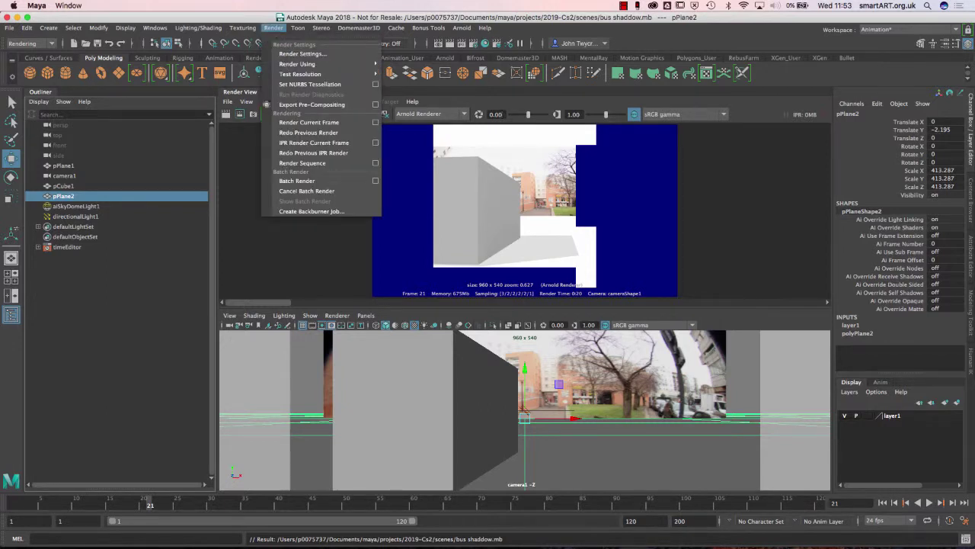
pyautogui.click(320, 35)
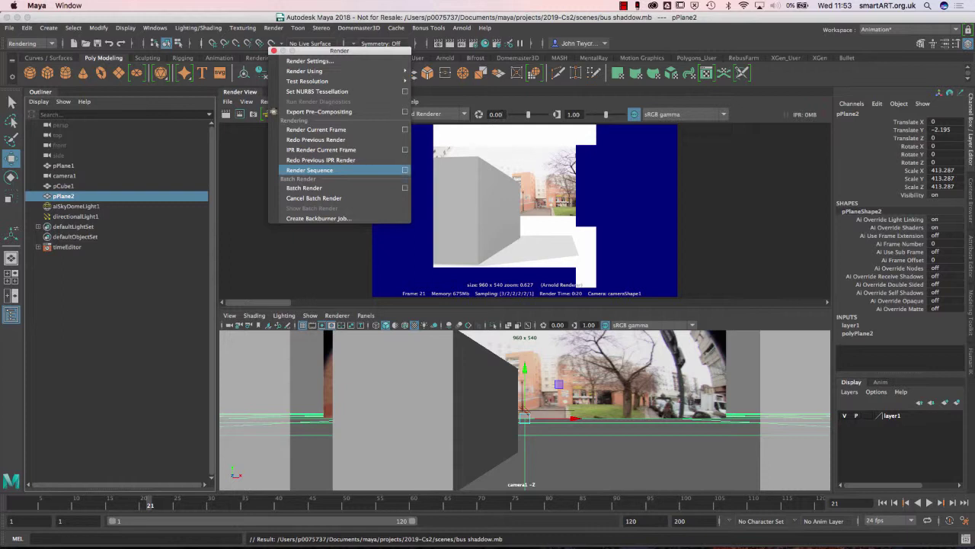
# Check the Render Sequence options, close them unchanged, and start rendering the sequence.
pyautogui.click(406, 170)
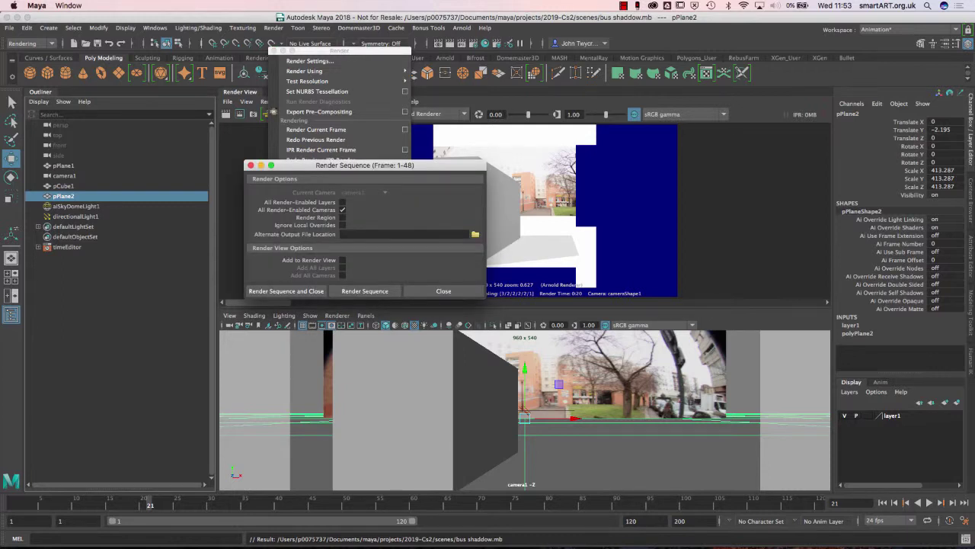
pyautogui.moveTo(450, 165); pyautogui.dragTo(496, 142)
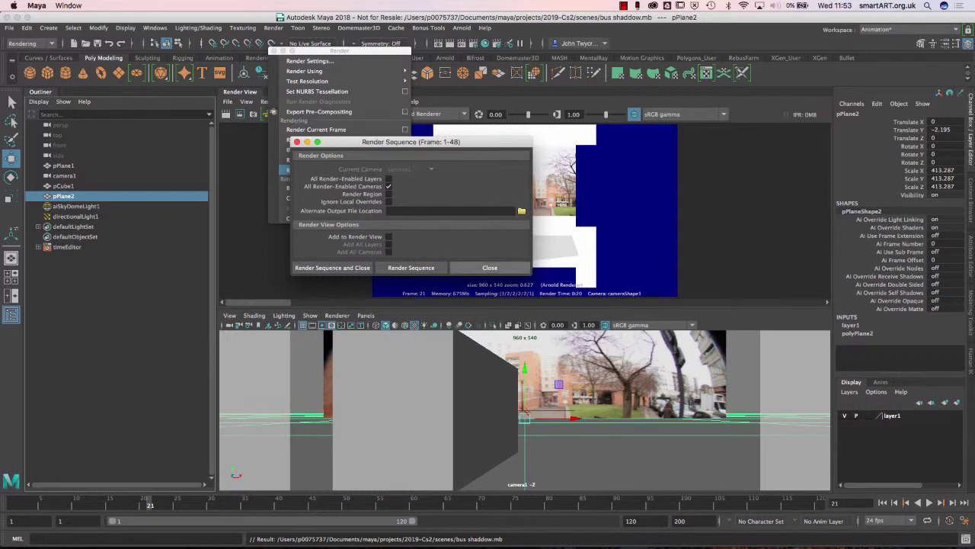
pyautogui.click(490, 267)
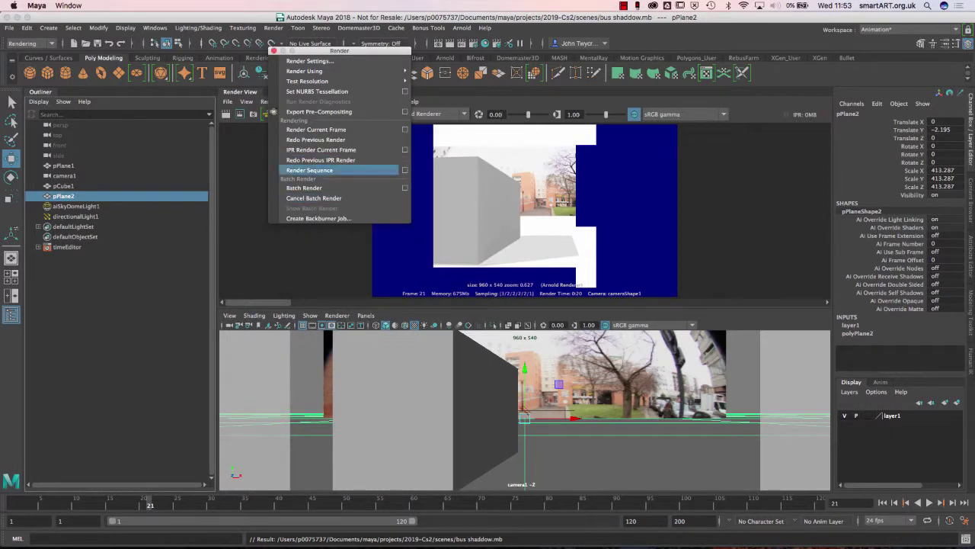
pyautogui.click(310, 170)
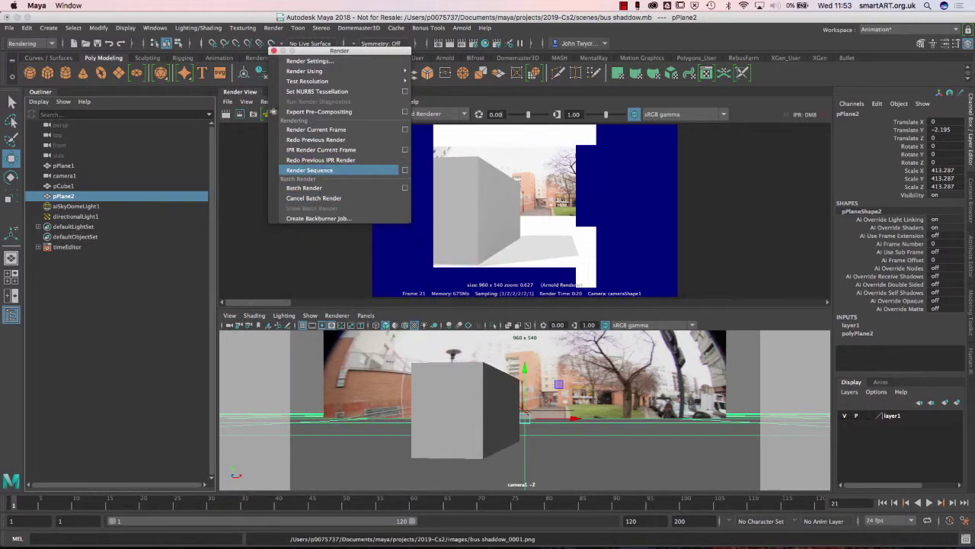
pyautogui.moveTo(339, 50); pyautogui.dragTo(233, 69)
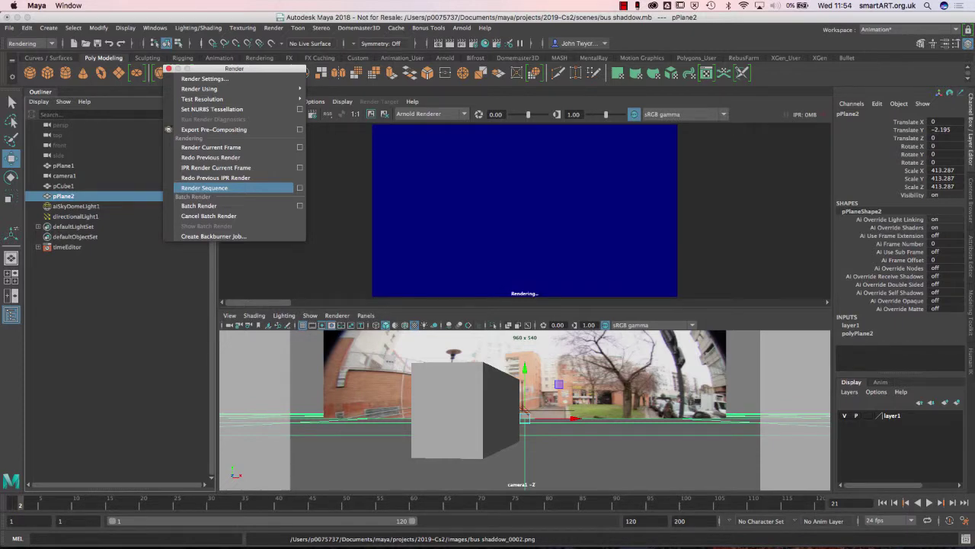
# Switch to Finder and open the 2019-Cs2 project's images folder.
pyautogui.press('super+Tab')
pyautogui.press('super+Tab')
pyautogui.press('super+Tab')
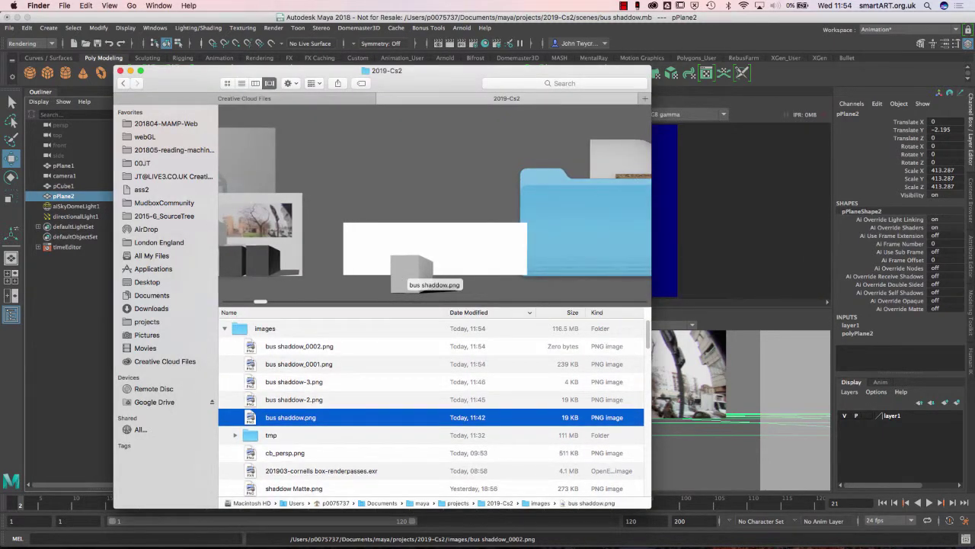
pyautogui.click(265, 329)
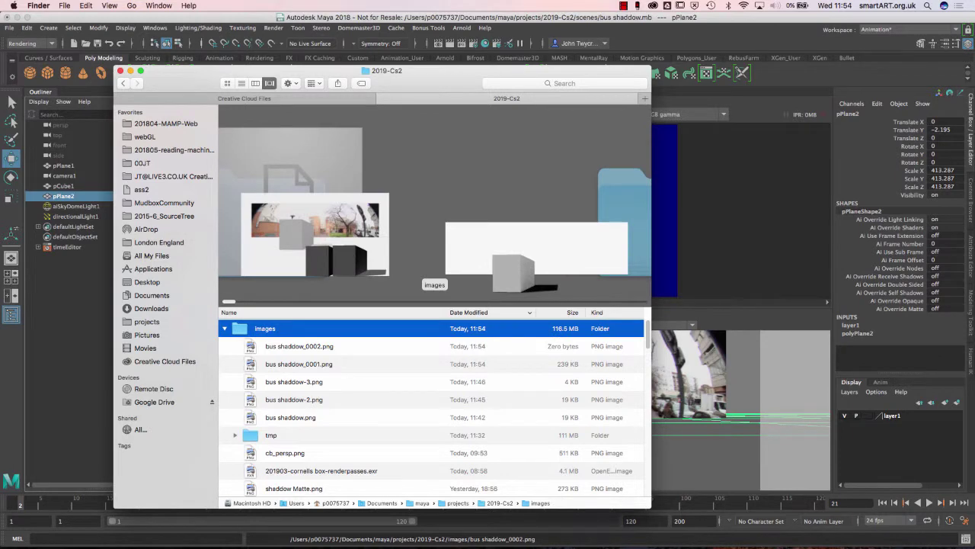
pyautogui.press('super+Down')
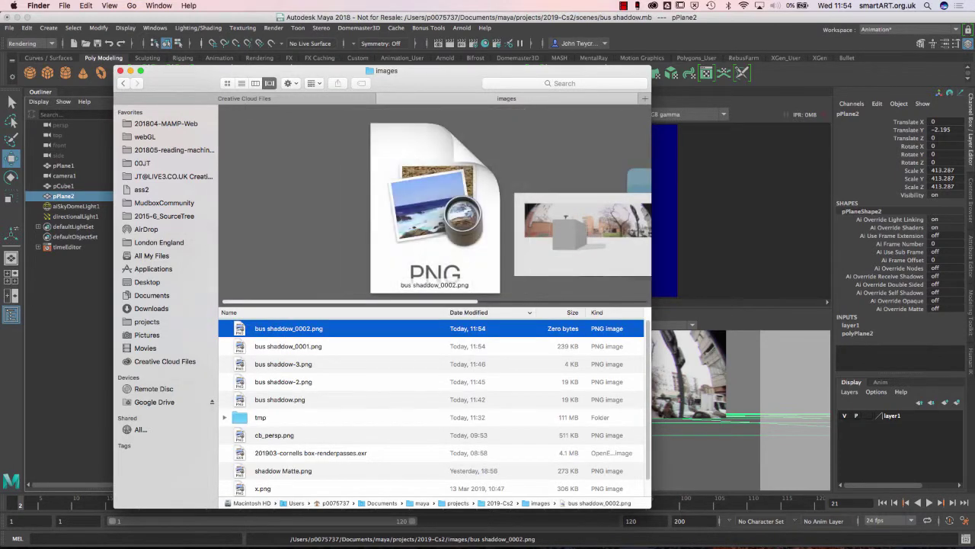
# View the rendered frame bus shaddow_0001.png, check the bus shaddow_0002.png file, and return to Maya.
pyautogui.click(287, 346)
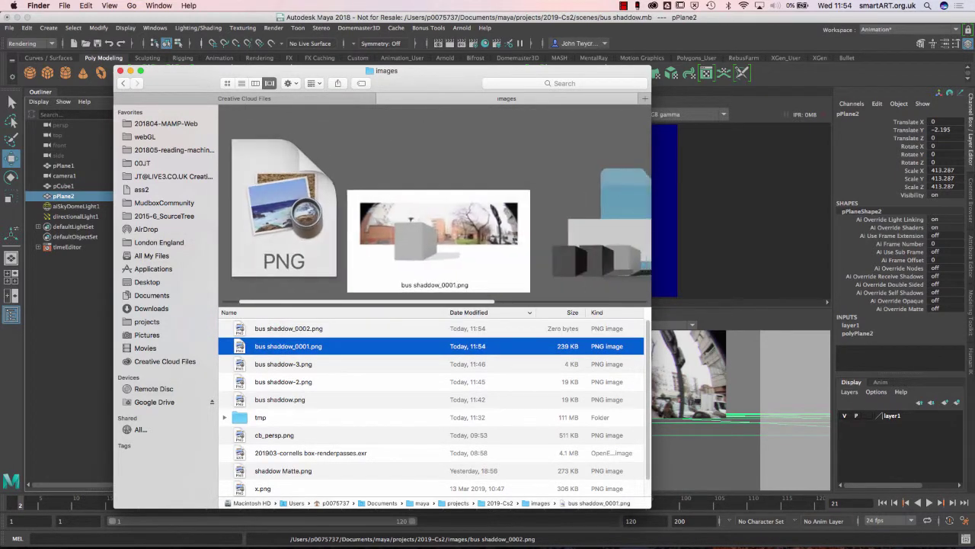
pyautogui.doubleClick(331, 352)
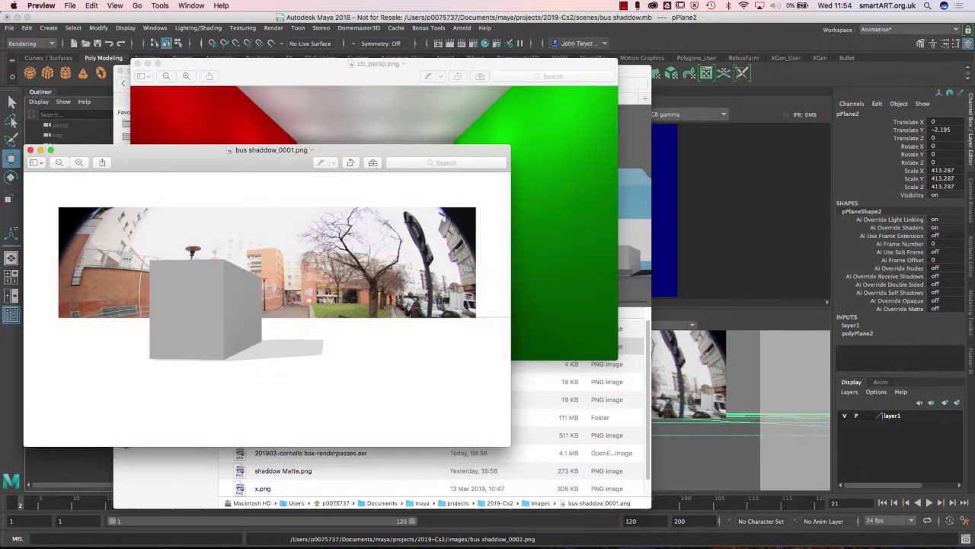
pyautogui.moveTo(633, 70); pyautogui.dragTo(807, 66)
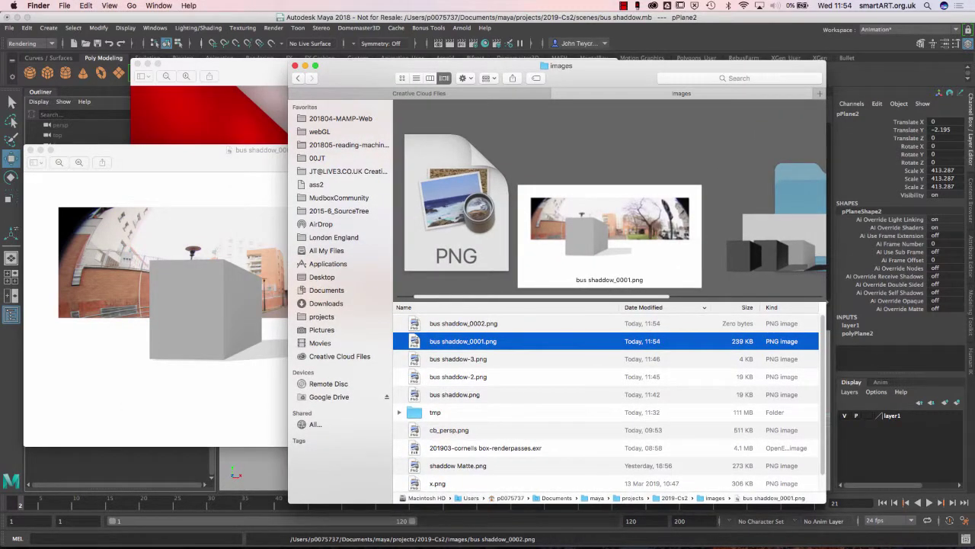
pyautogui.click(464, 323)
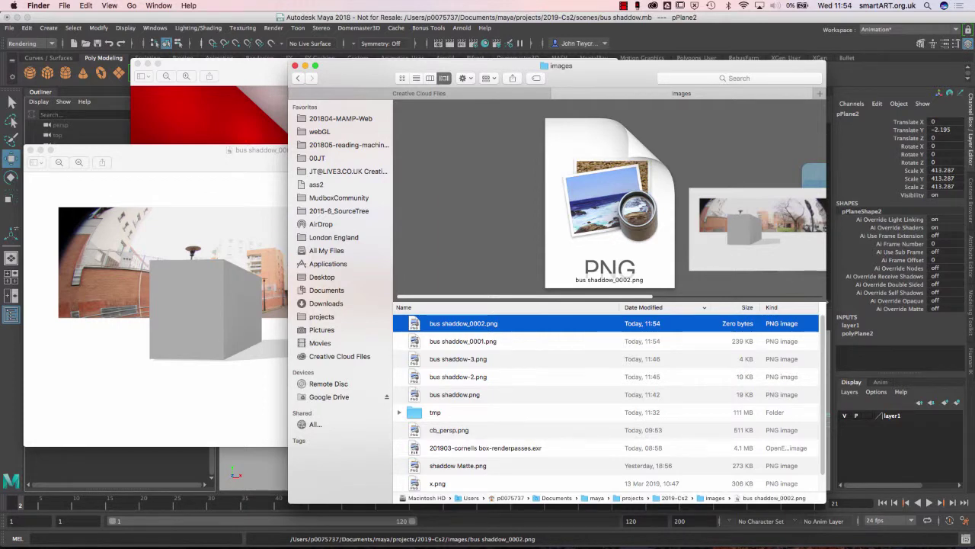
pyautogui.press('super+Tab')
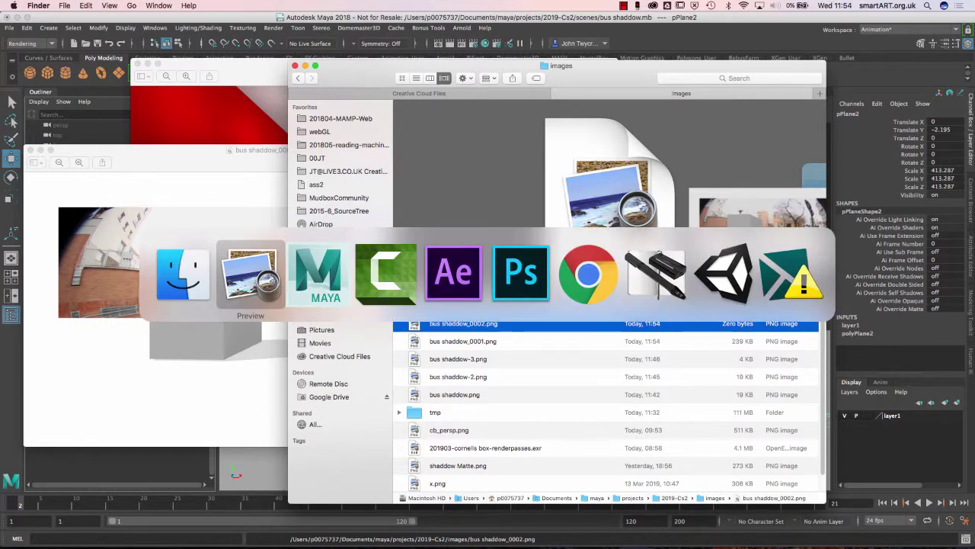
pyautogui.press('super+Tab')
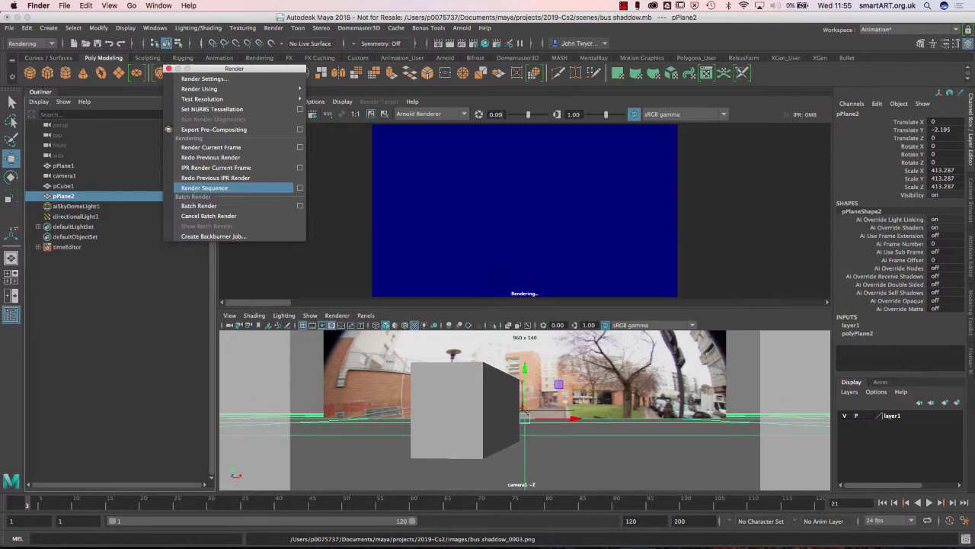
# Switch to After Effects and import the rendered frames as a PNG sequence starting from bus shaddow_0001.png.
pyautogui.press('super+Tab')
pyautogui.press('super+Tab')
pyautogui.press('super+Tab')
pyautogui.press('super+Tab')
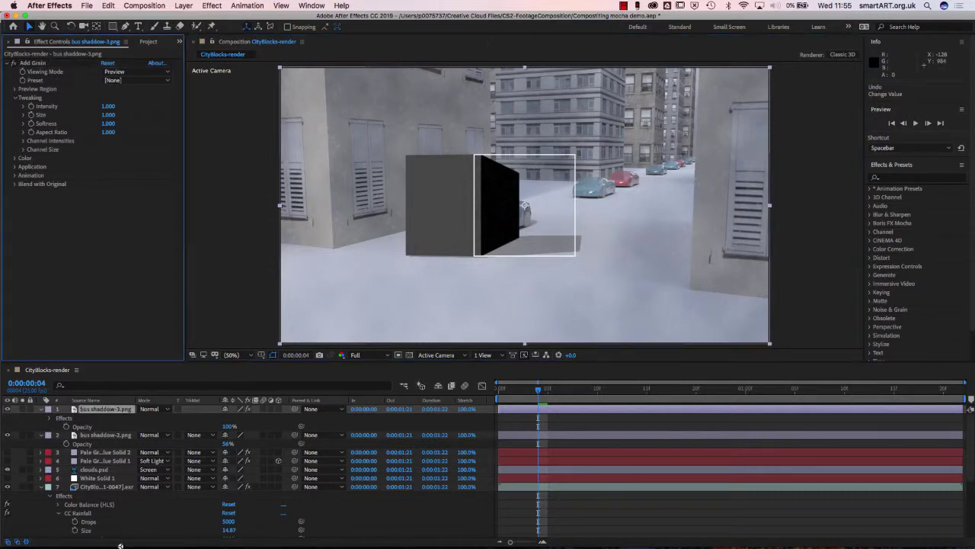
pyautogui.click(87, 5)
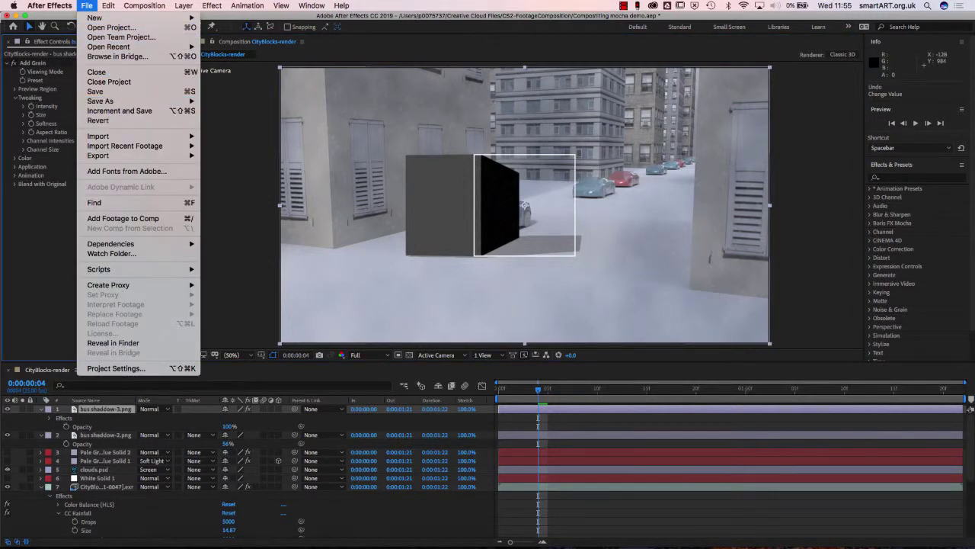
pyautogui.moveTo(137, 136)
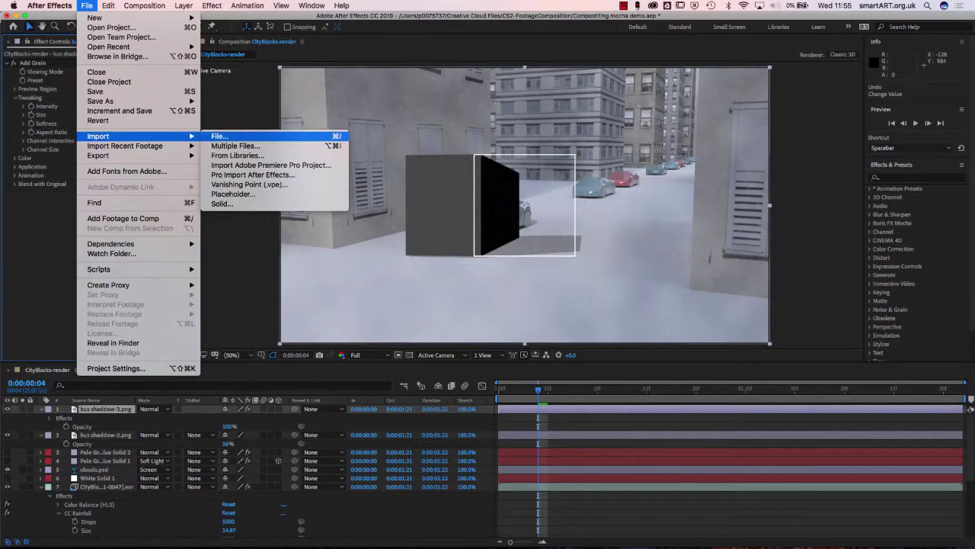
pyautogui.click(219, 136)
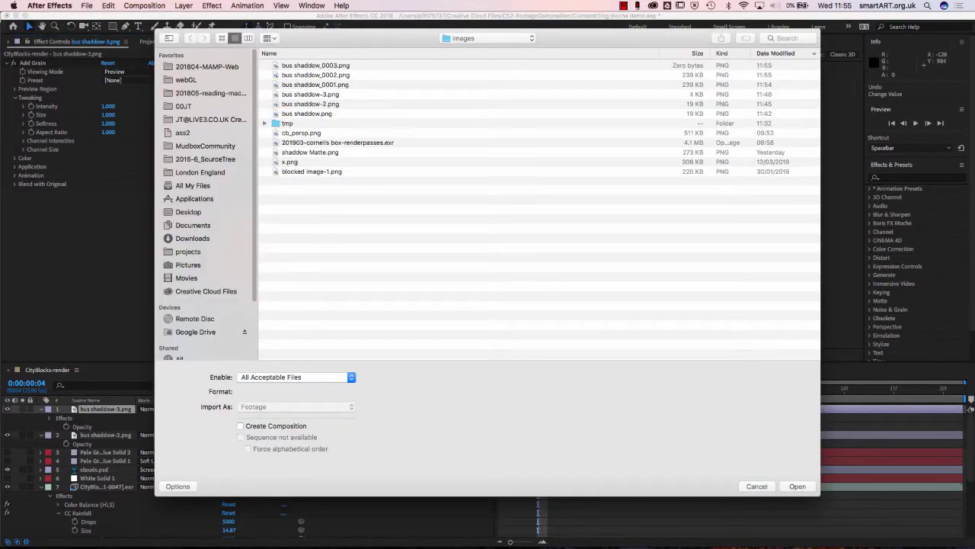
pyautogui.click(315, 85)
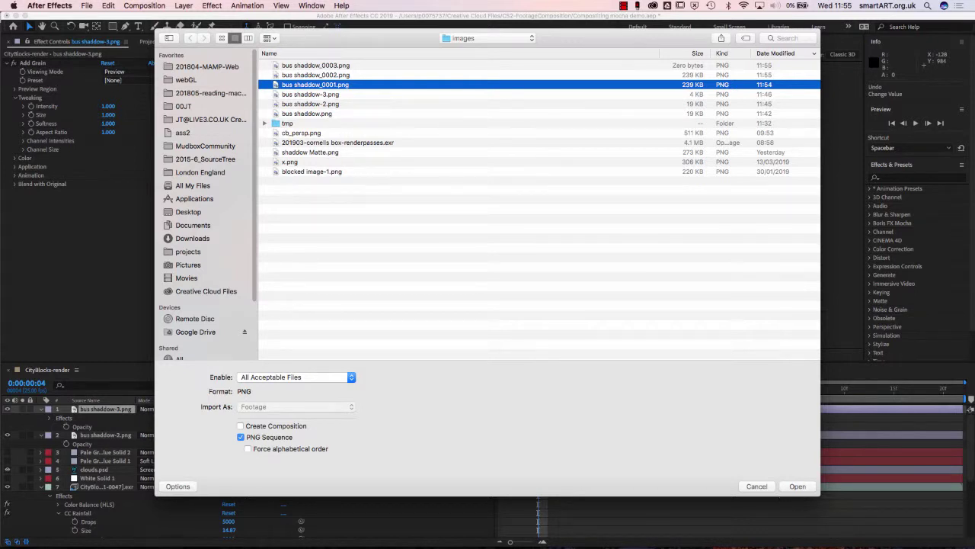
pyautogui.press('Return')
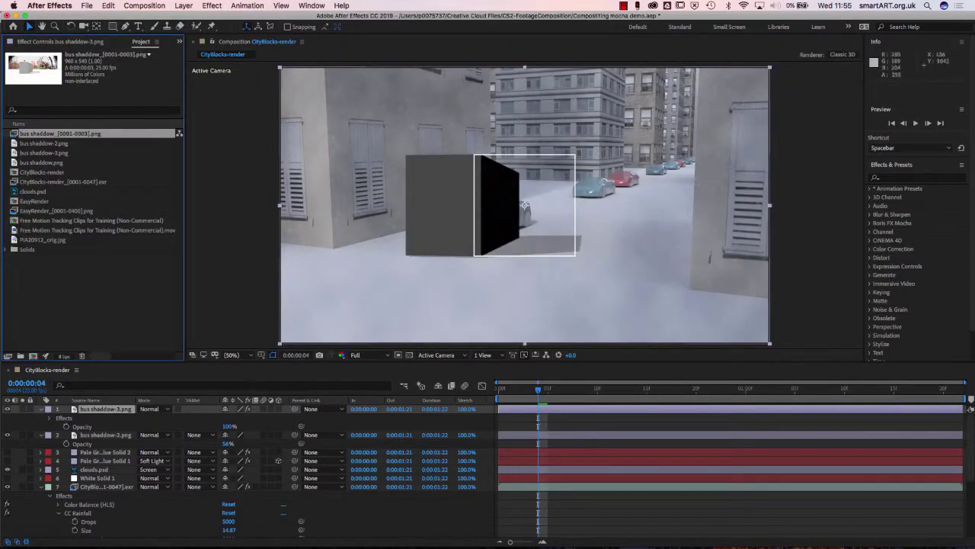
# Close the CityBlocks-render composition, then create a new composition from the imported bus shaddow sequence and preview it.
pyautogui.click(231, 267)
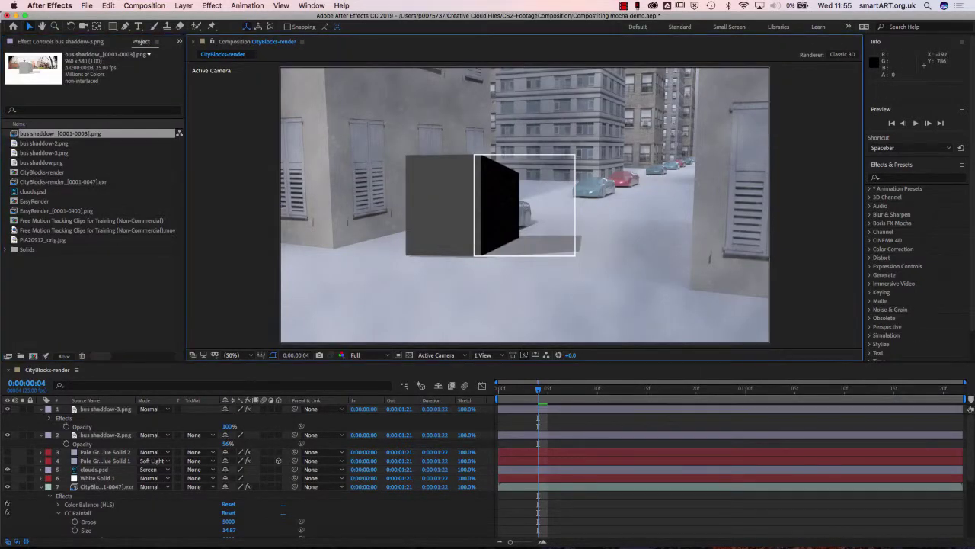
pyautogui.press('super+w')
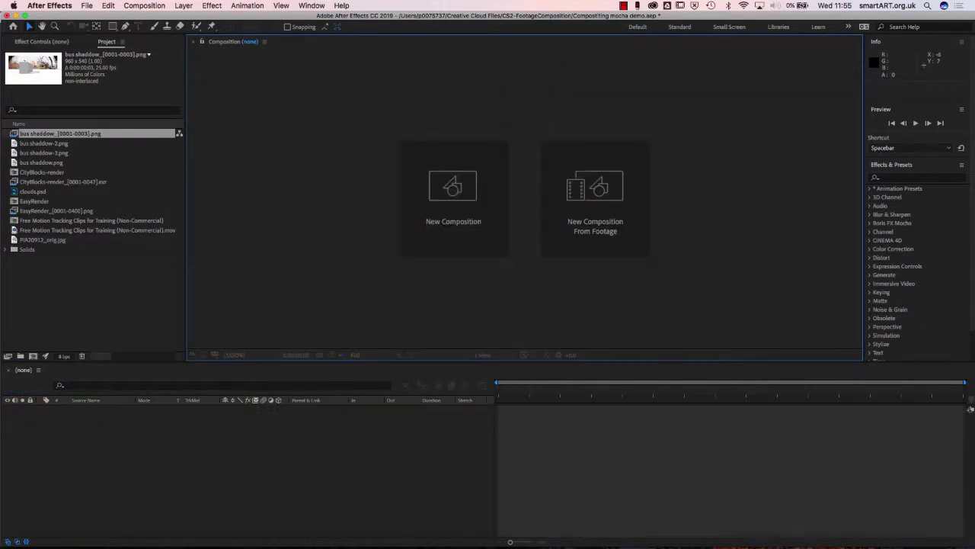
pyautogui.rightClick(93, 136)
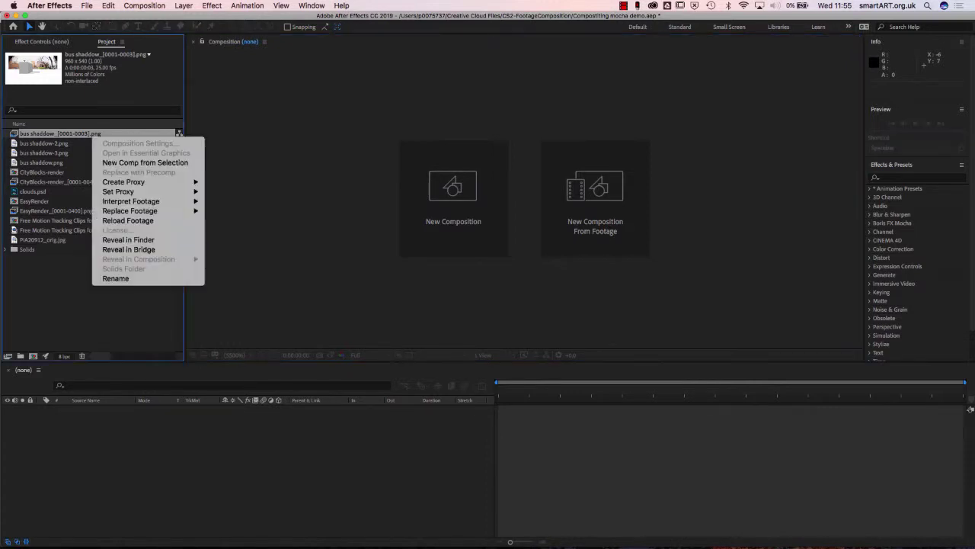
pyautogui.click(144, 162)
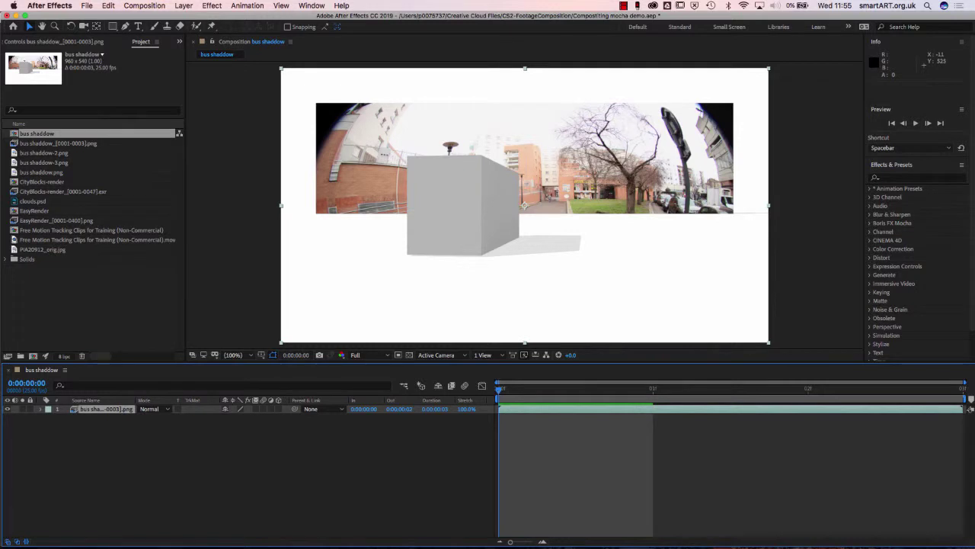
pyautogui.press('space')
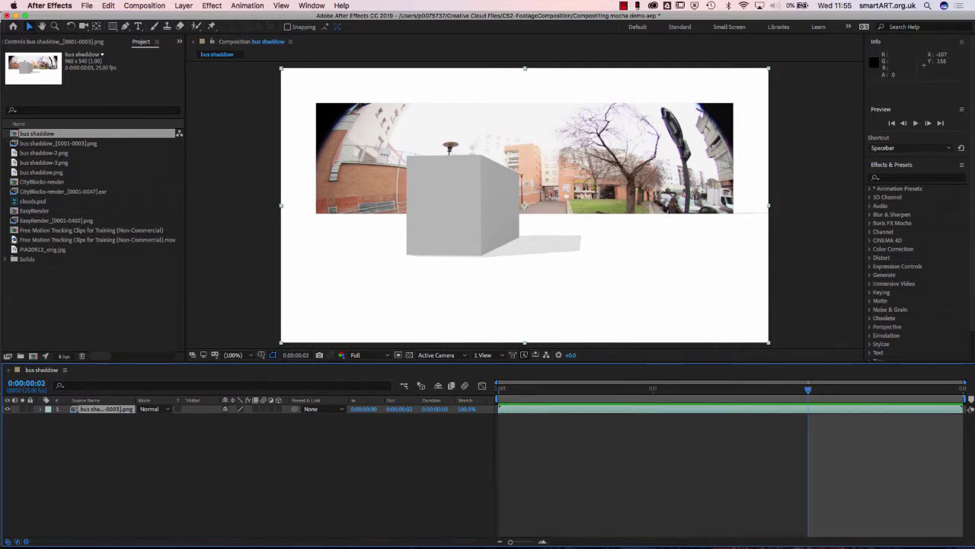
# Set the bus shaddow composition's duration to 0:00:04:00.
pyautogui.click(144, 5)
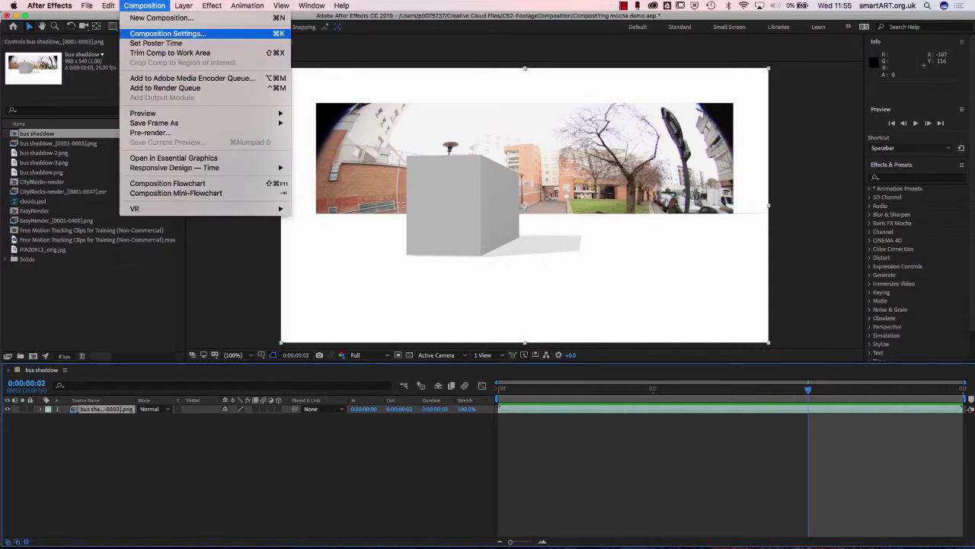
pyautogui.click(160, 34)
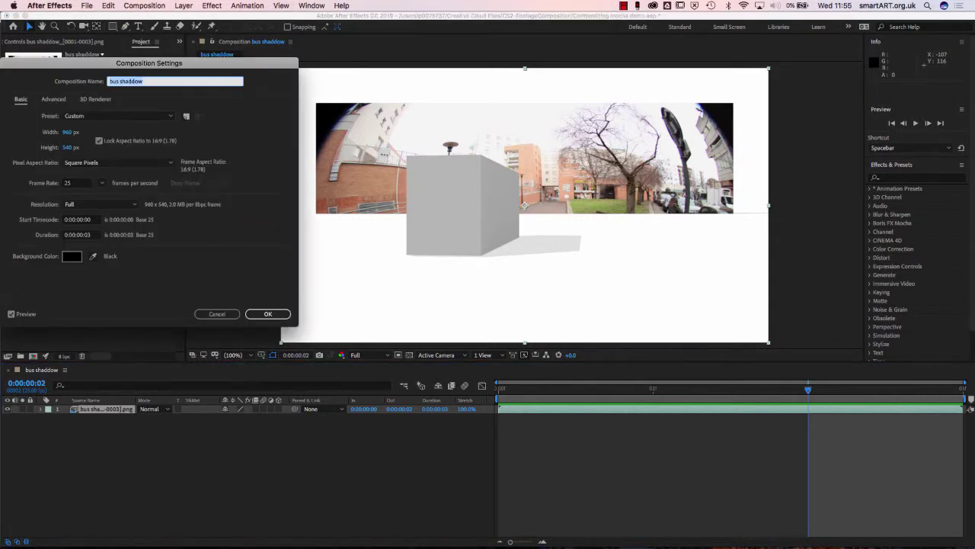
pyautogui.moveTo(93, 234); pyautogui.dragTo(63, 234)
pyautogui.write('400')
pyautogui.press('Tab')
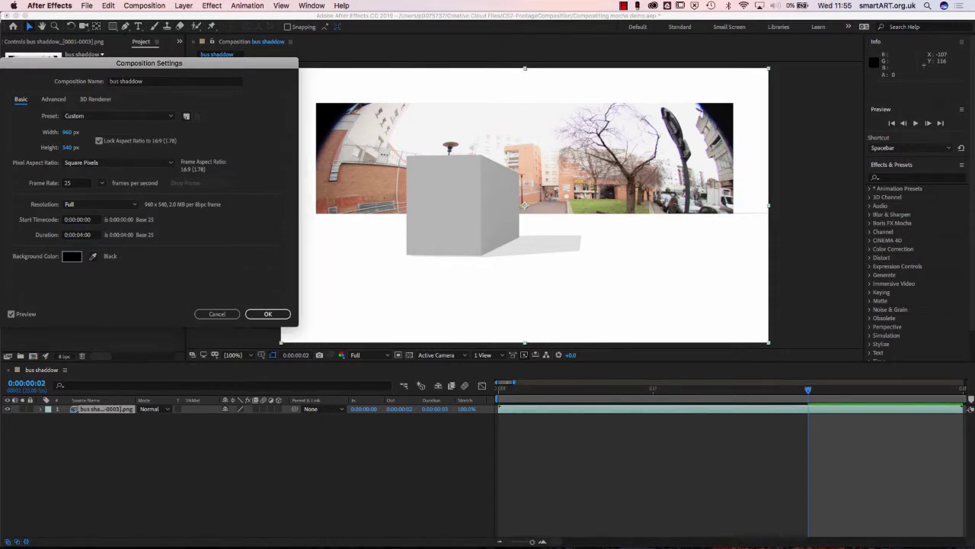
pyautogui.press('Return')
pyautogui.moveTo(514, 381); pyautogui.dragTo(602, 388)
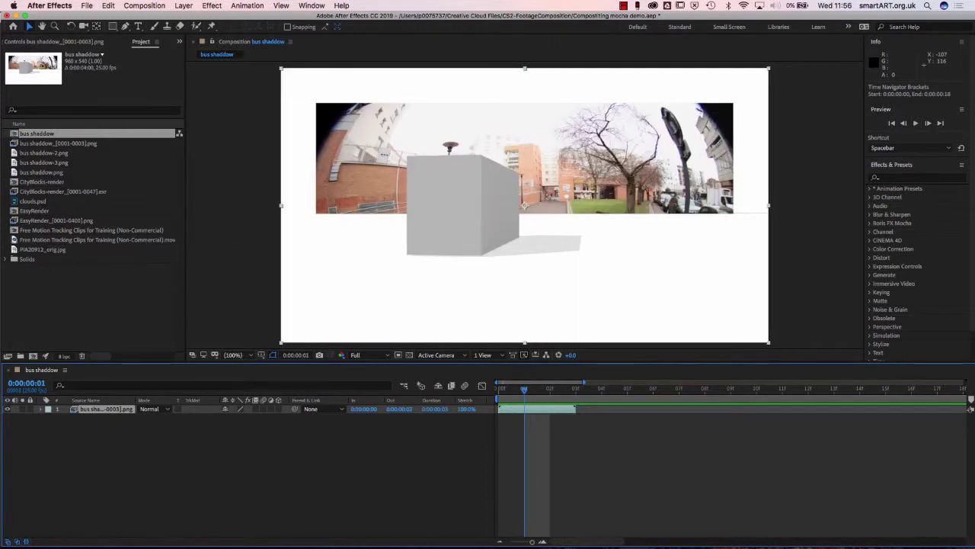
# Reload the bus shaddow PNG sequence footage and extend its timeline layer by one frame to a duration of 0:00:00:04.
pyautogui.click(59, 143)
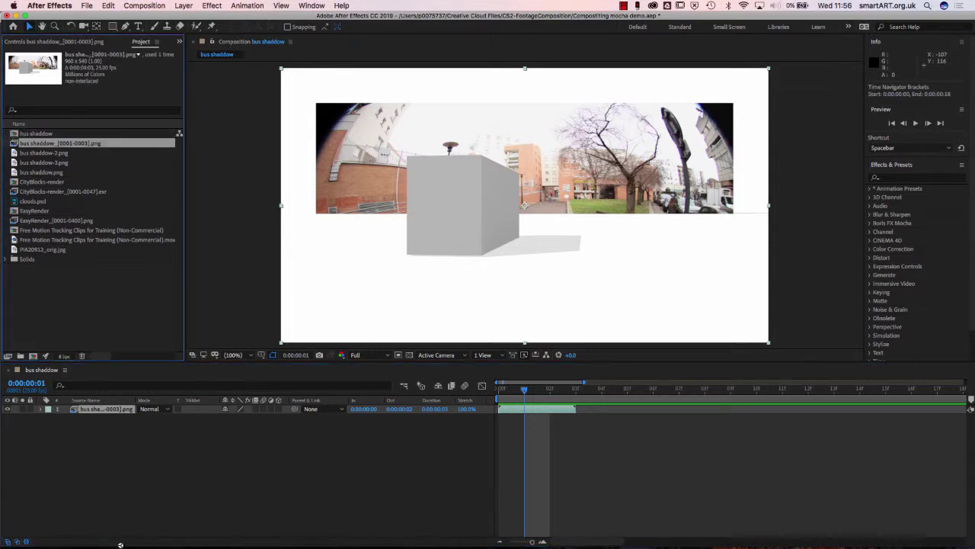
pyautogui.rightClick(37, 144)
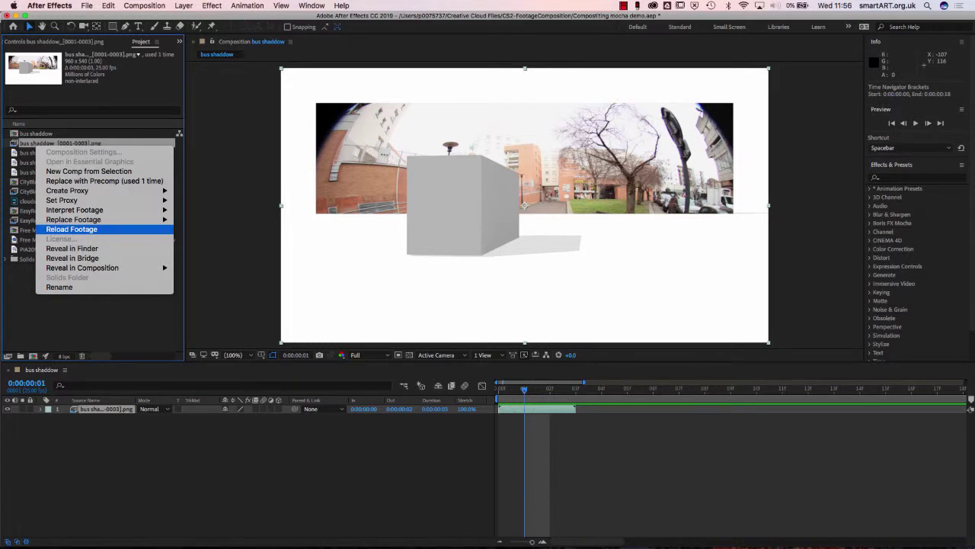
pyautogui.click(72, 228)
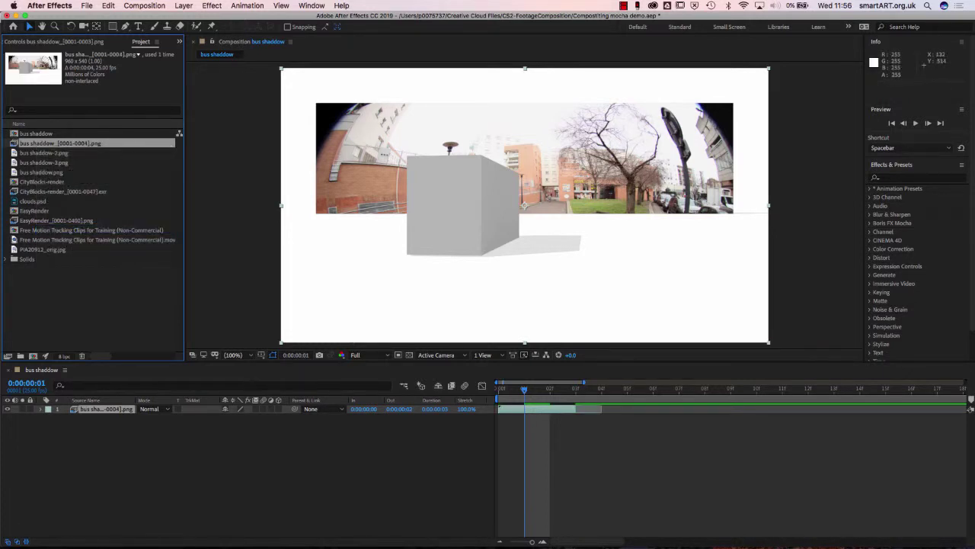
pyautogui.moveTo(577, 417); pyautogui.dragTo(602, 416)
pyautogui.press('space')
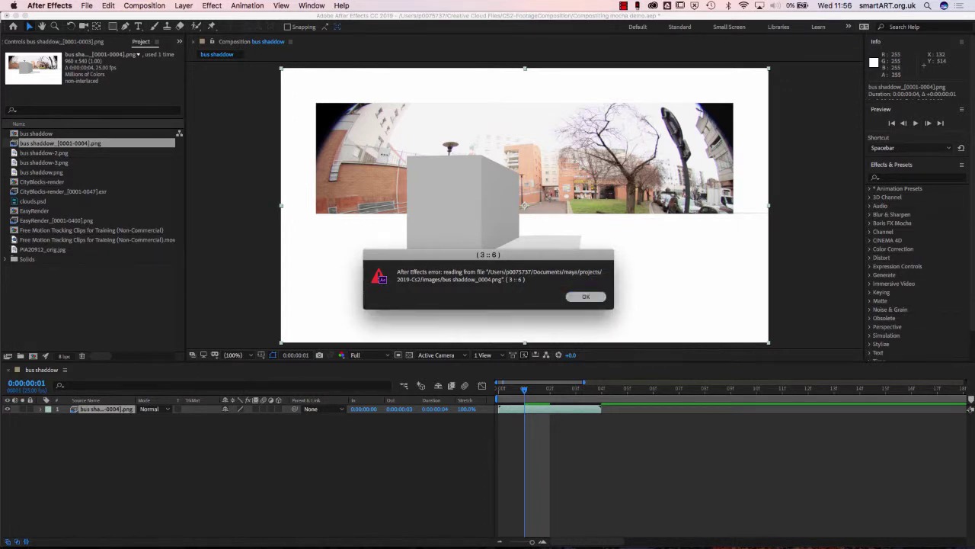
pyautogui.press('Return')
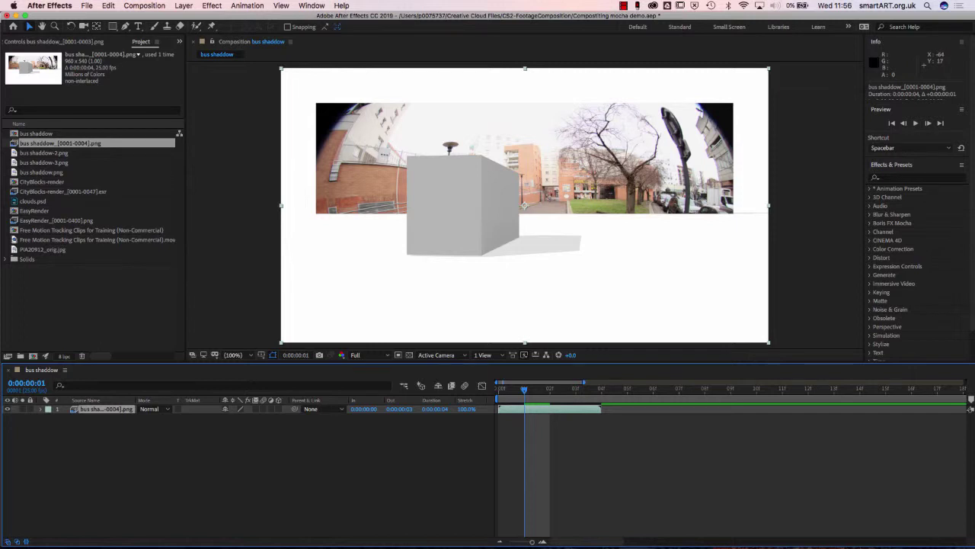
# Add the bus shaddow composition to the render queue and confirm QuickTime output with the Apple ProRes 422 HQ codec.
pyautogui.click(144, 6)
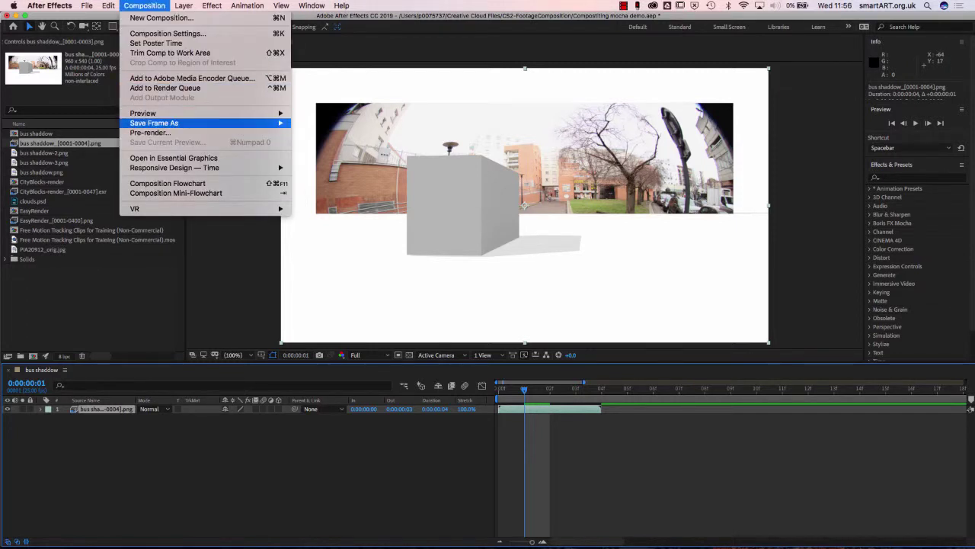
pyautogui.click(164, 88)
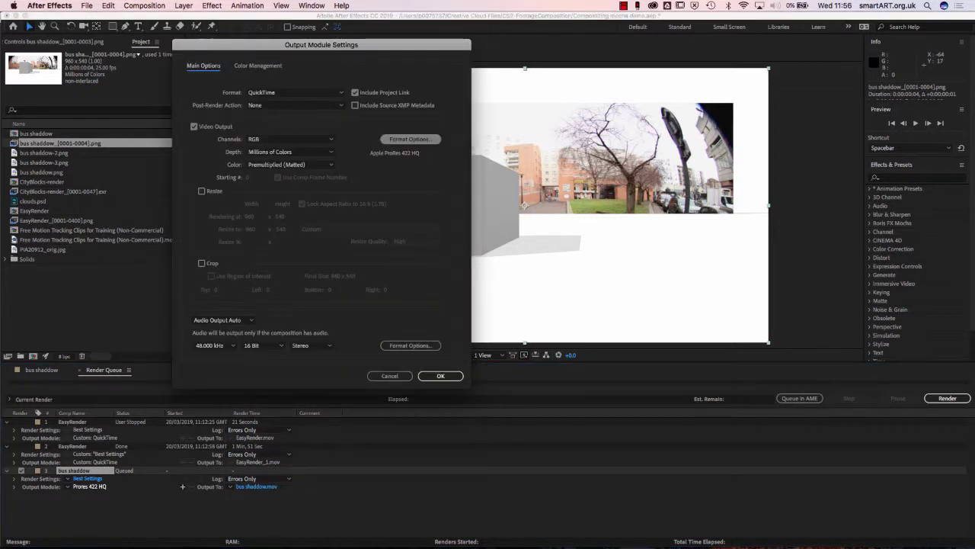
pyautogui.click(410, 139)
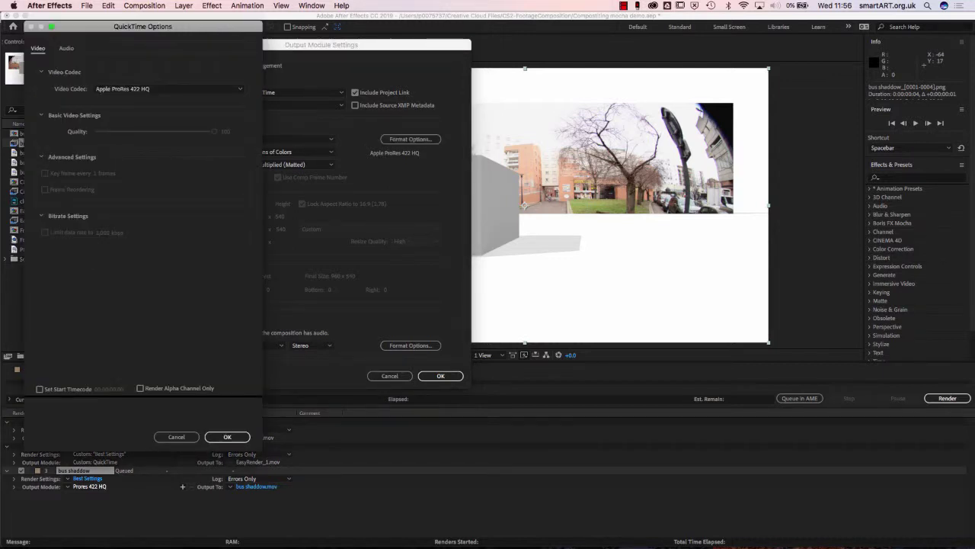
pyautogui.click(167, 88)
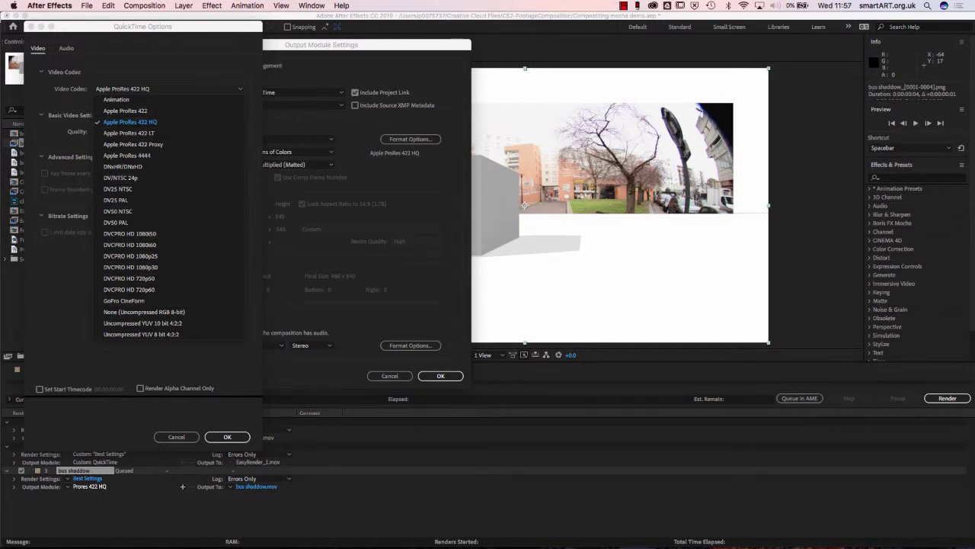
pyautogui.click(176, 436)
pyautogui.click(227, 436)
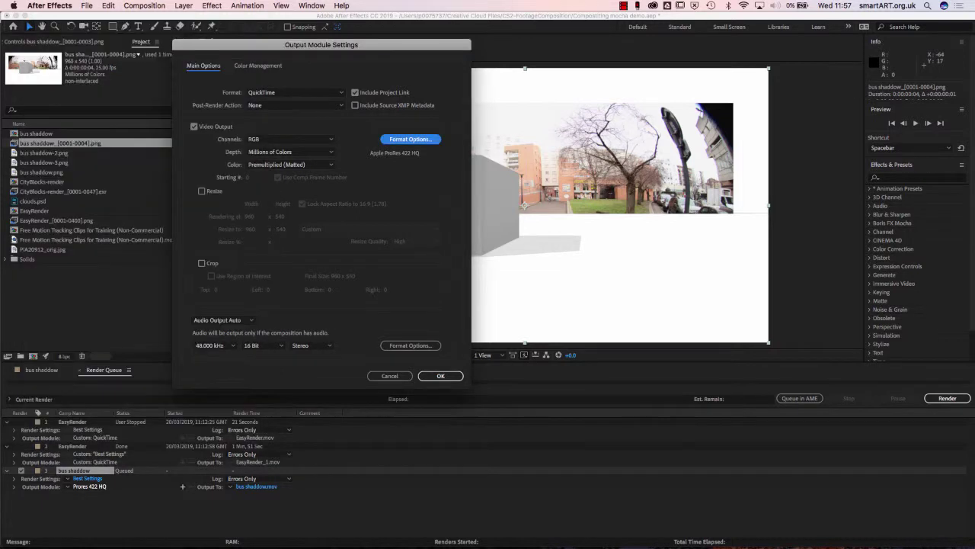
pyautogui.click(440, 375)
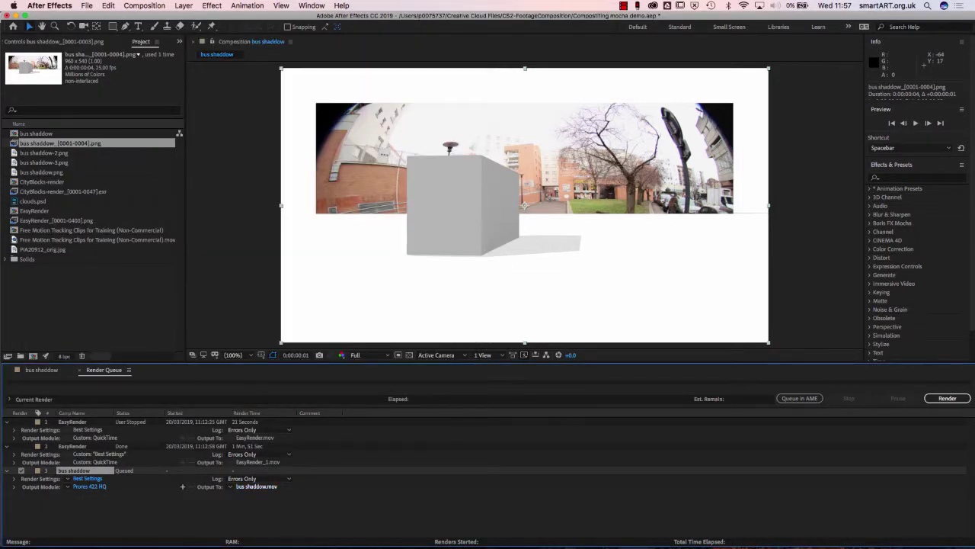
# Check the output file name and destination folder for the queued bus shaddow render, keeping them as they are.
pyautogui.click(257, 486)
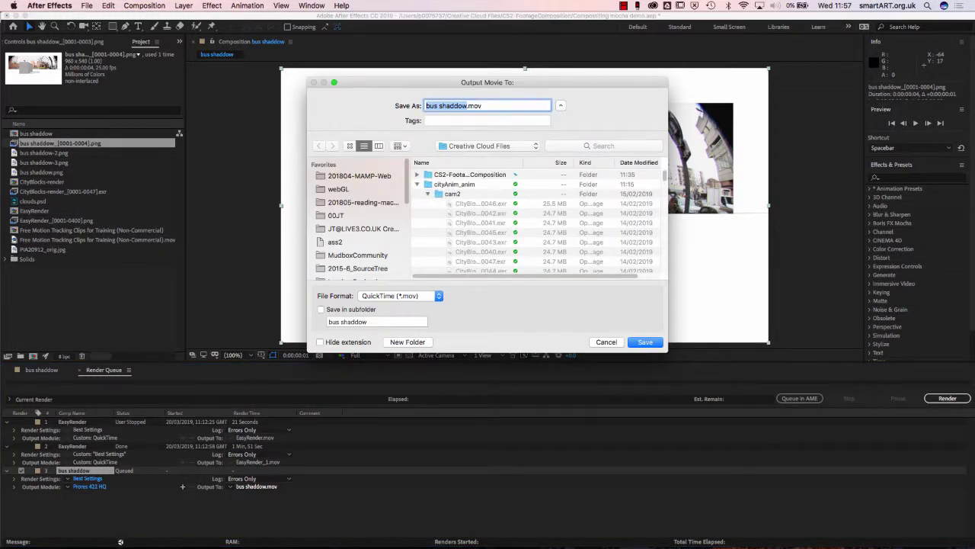
pyautogui.press('Return')
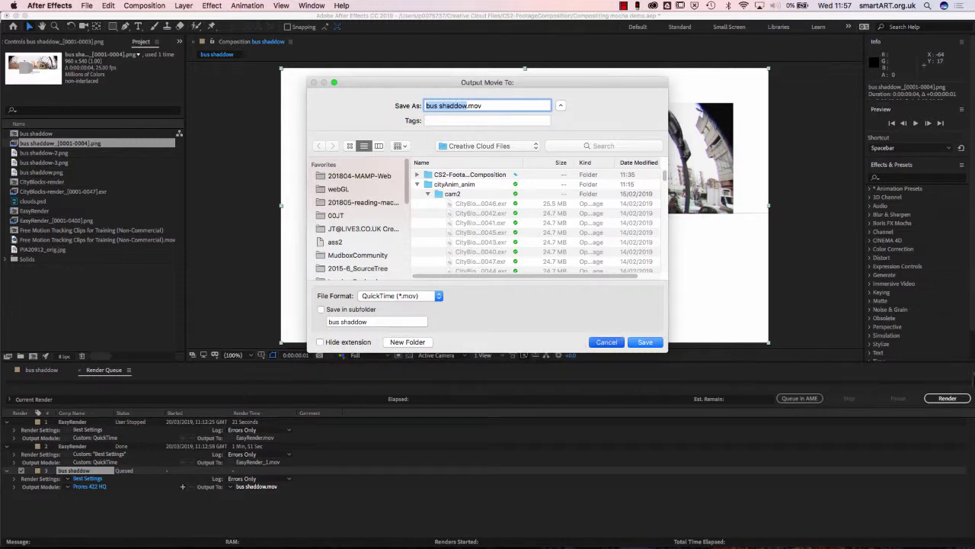